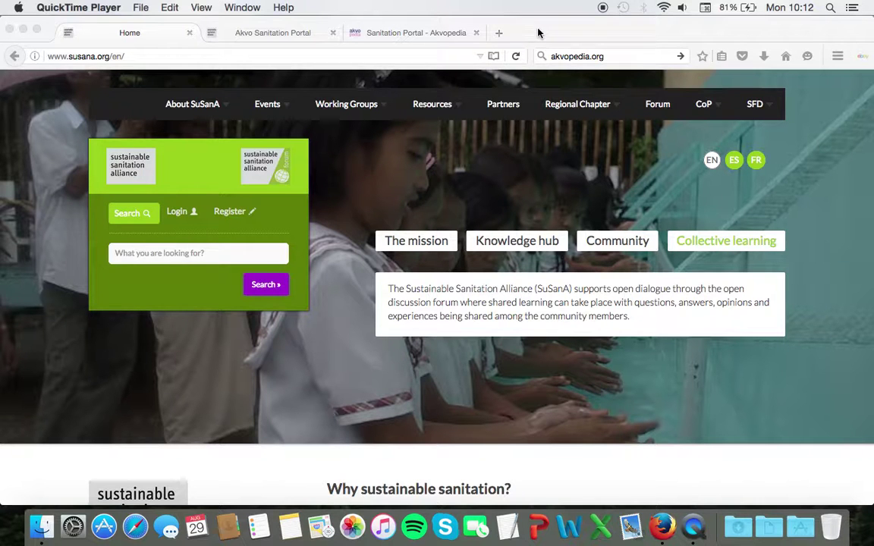
- View the Akvopedia Sanitation Portal wiki page in the other tab
click(416, 33)
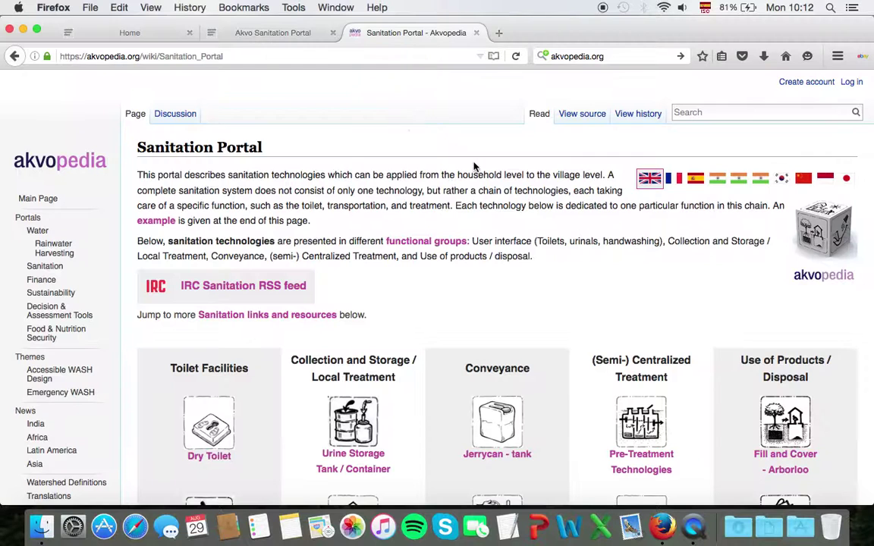
scroll(372, 220, down, 10)
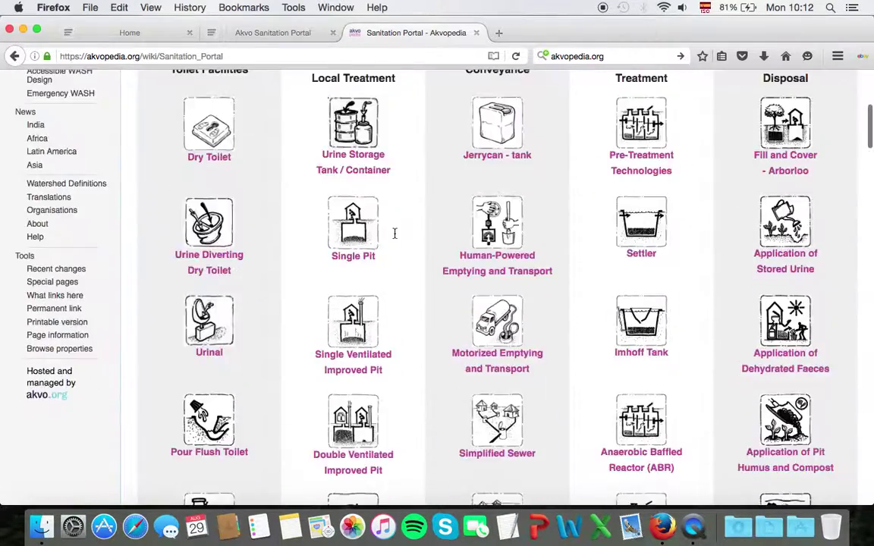
scroll(394, 238, down, 7)
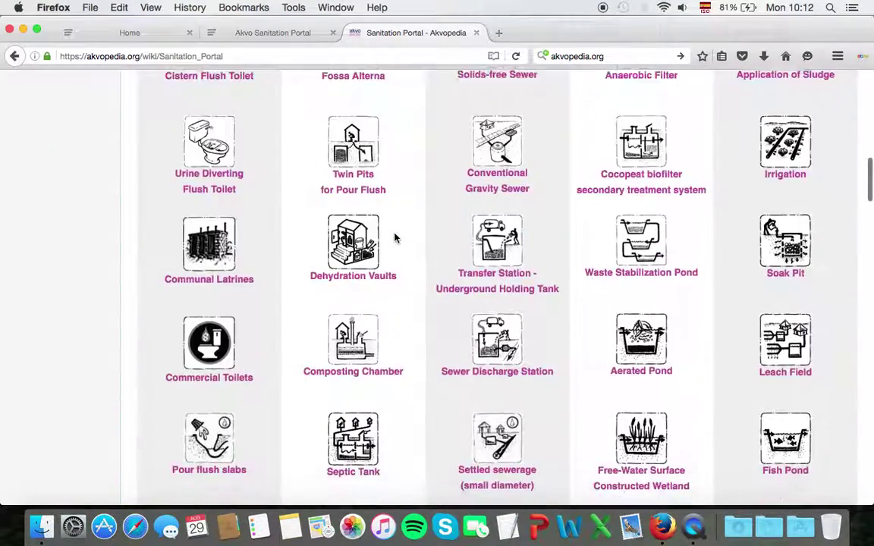
scroll(394, 238, up, 17)
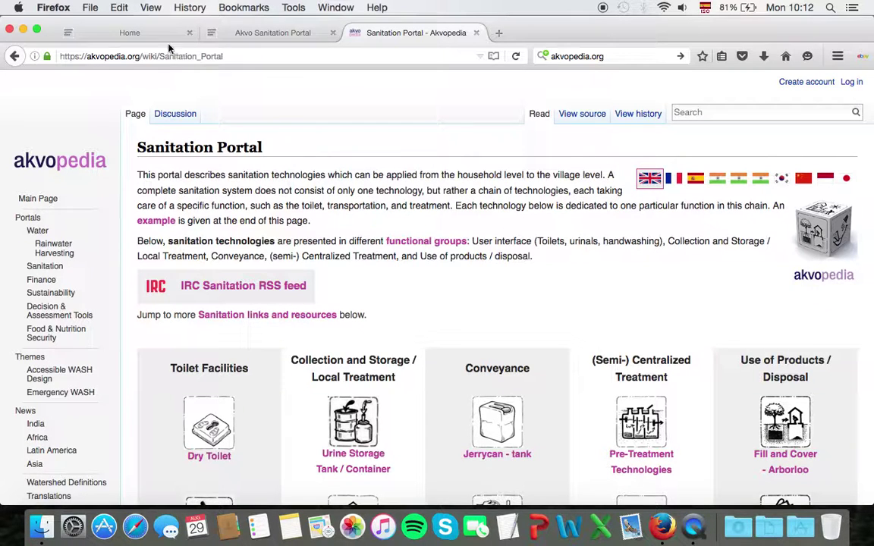
- From the SuSanA home page, open Resources > Akvo Sanitation Portal and scroll through it
click(138, 34)
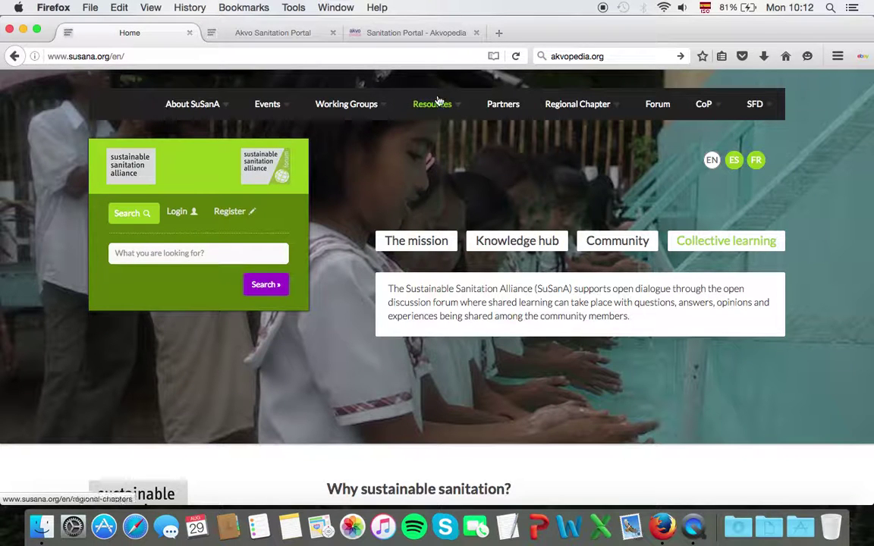
click(458, 112)
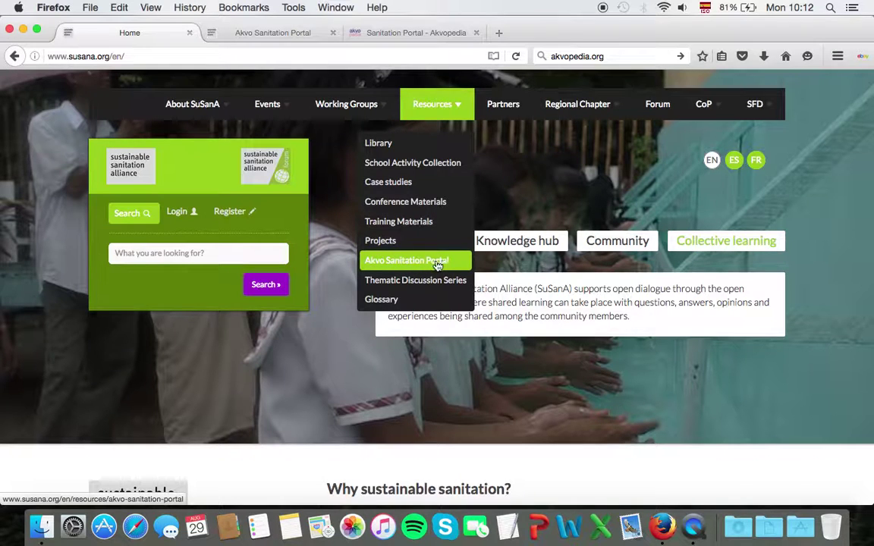
click(438, 262)
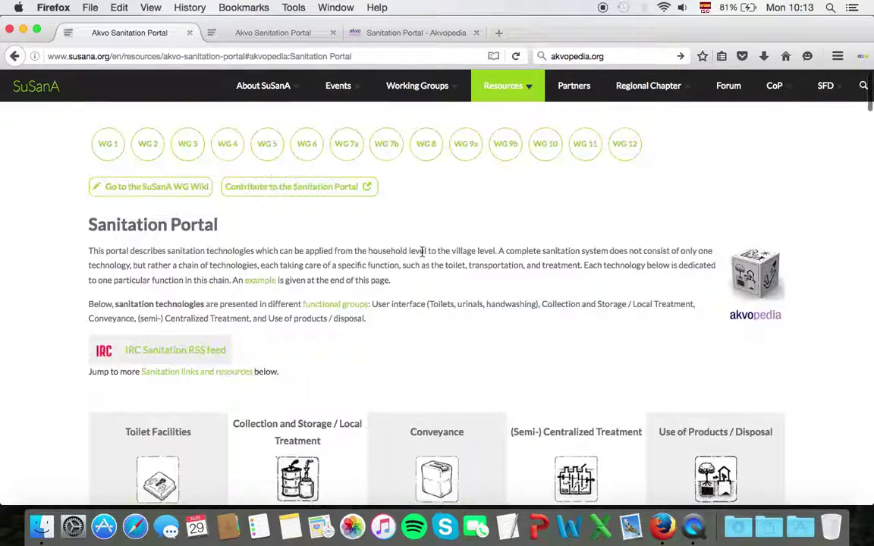
scroll(426, 277, down, 10)
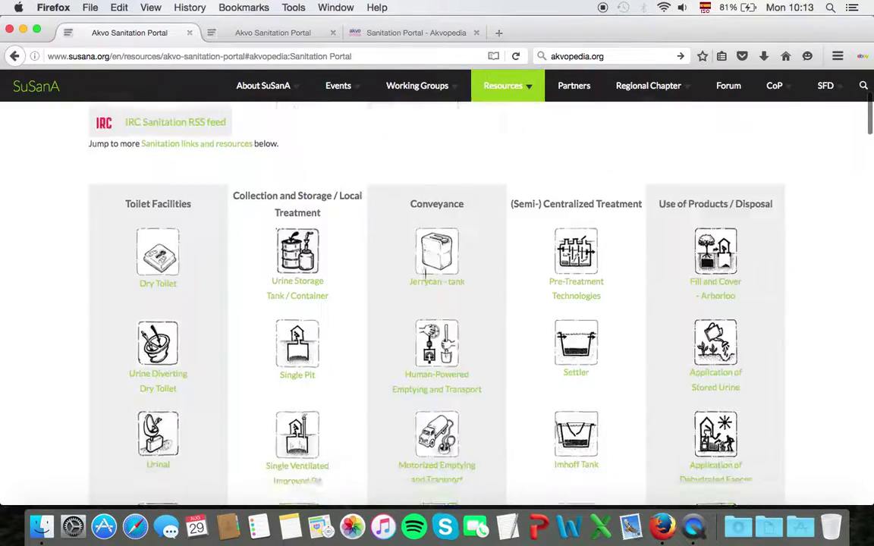
scroll(426, 275, up, 10)
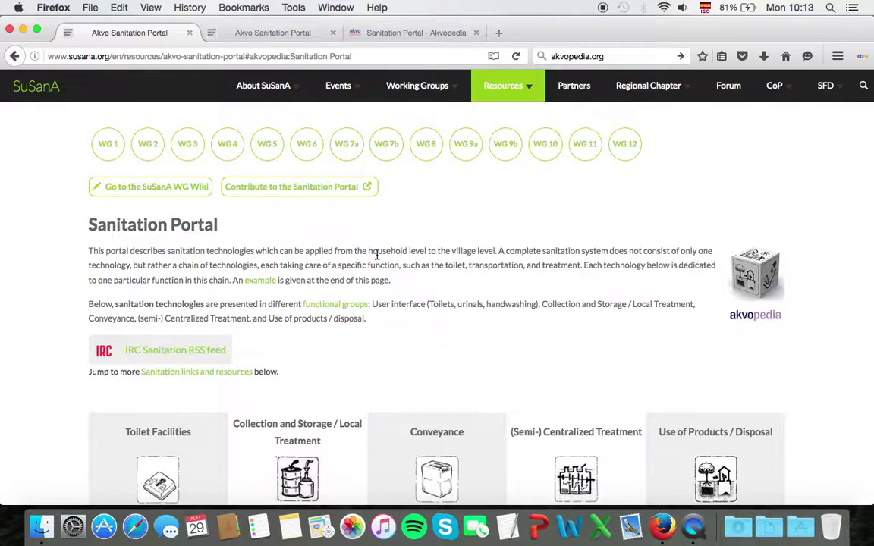
scroll(405, 287, down, 1)
scroll(406, 287, up, 1)
- Compare the Akvopedia and second Sanitation Portal tabs, then go back to the SuSanA home page
click(402, 34)
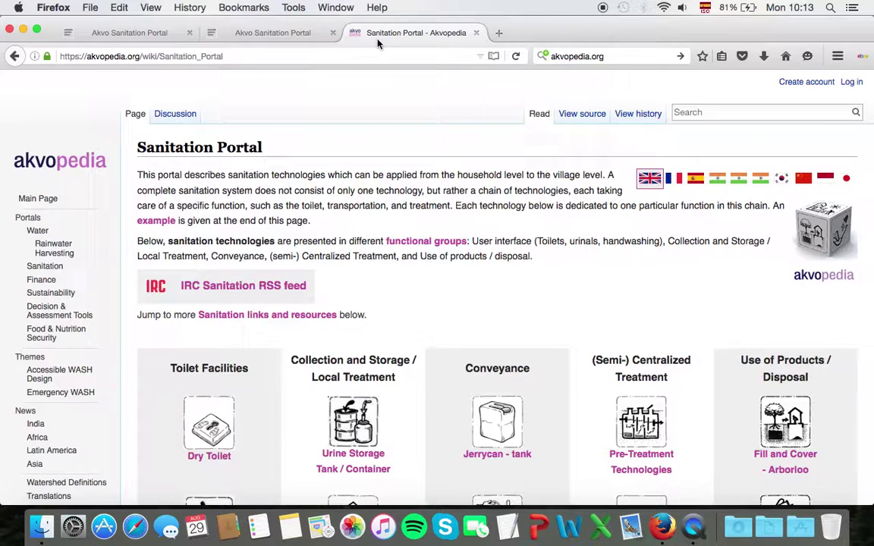
click(292, 33)
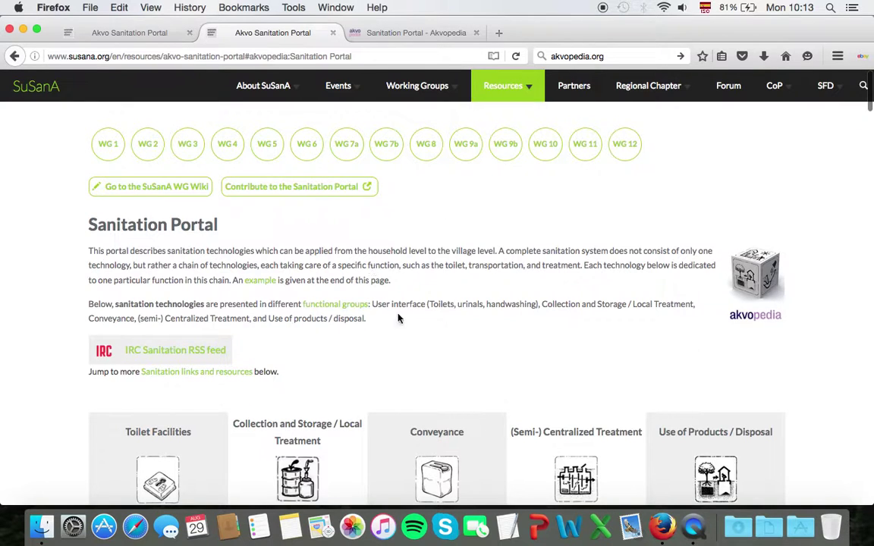
scroll(398, 318, down, 5)
scroll(398, 318, up, 5)
click(145, 36)
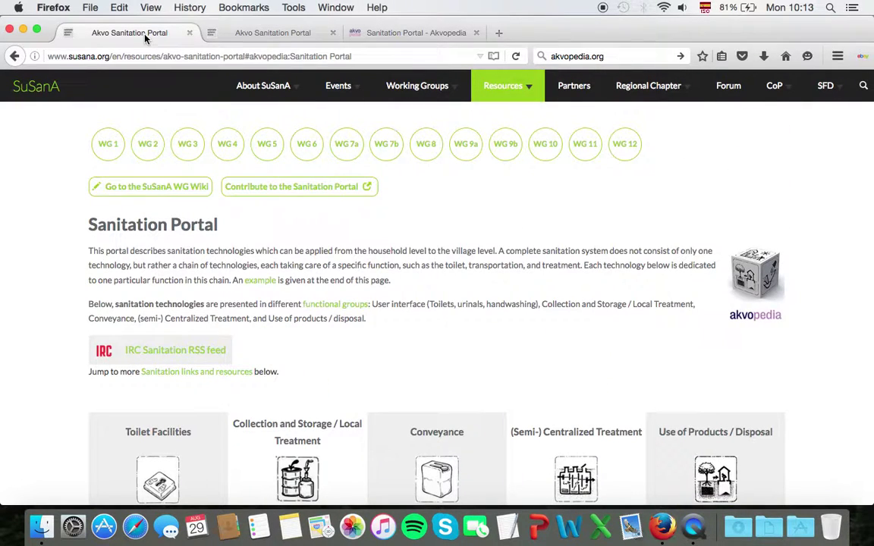
click(49, 89)
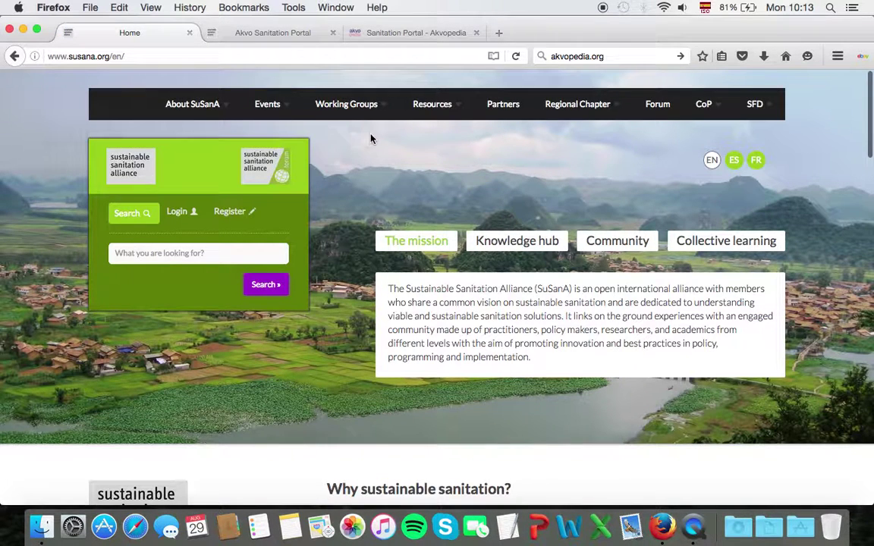
- Open Working Groups > 1 - Capacity Development, then its wiki's 'Editing mode', reaching the login prompt
mouse_move(374, 110)
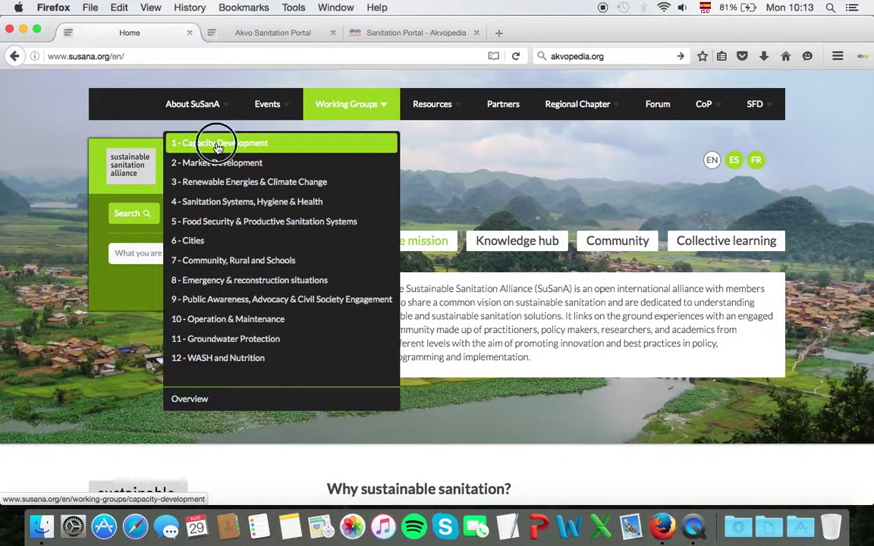
click(218, 143)
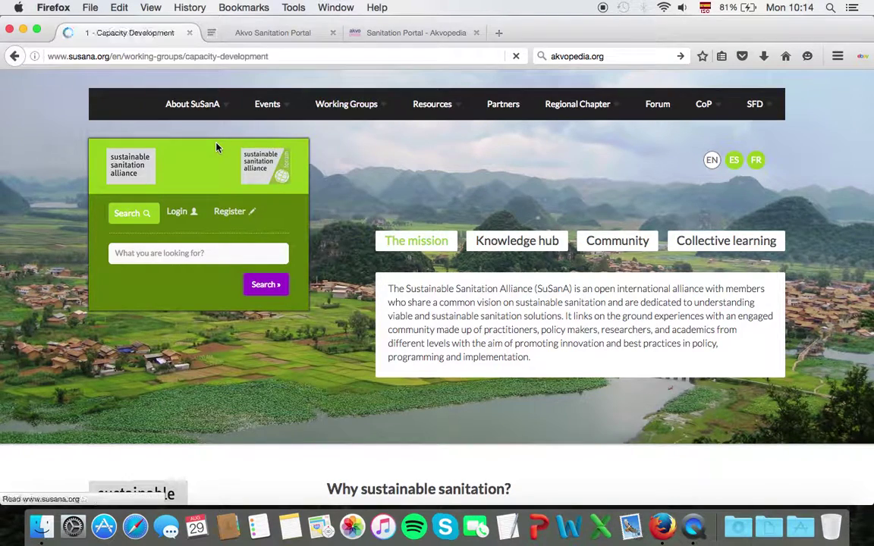
scroll(305, 309, down, 1)
scroll(304, 309, up, 1)
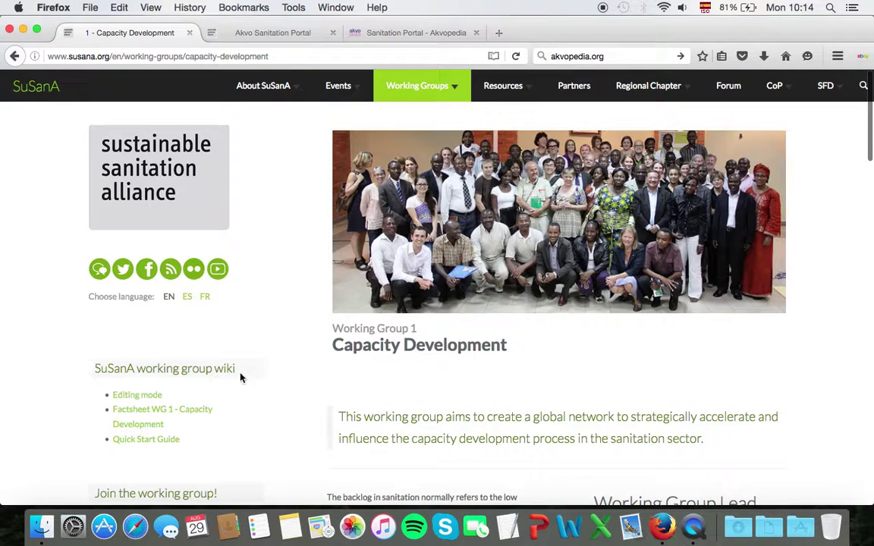
scroll(86, 358, down, 1)
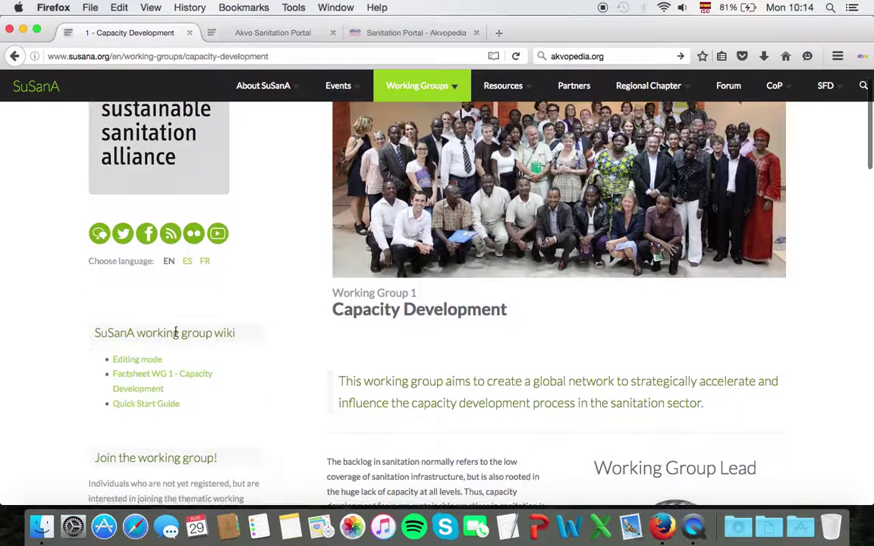
click(143, 364)
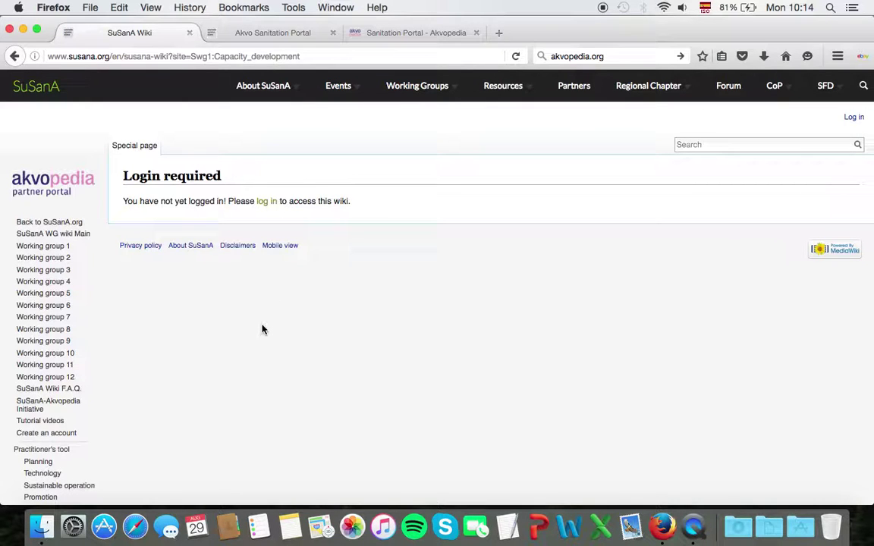
- Log in with the account password and SuSanA domain, declining the browser's save-login offer
click(269, 202)
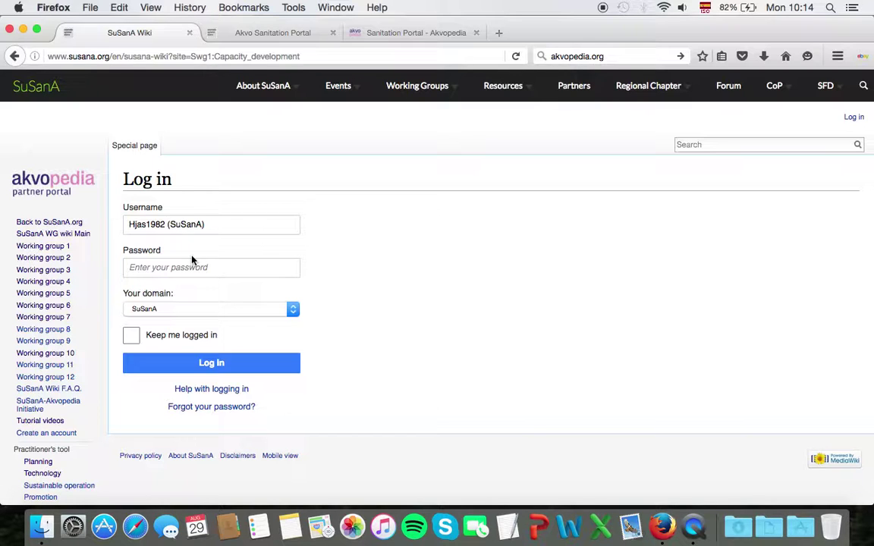
click(231, 271)
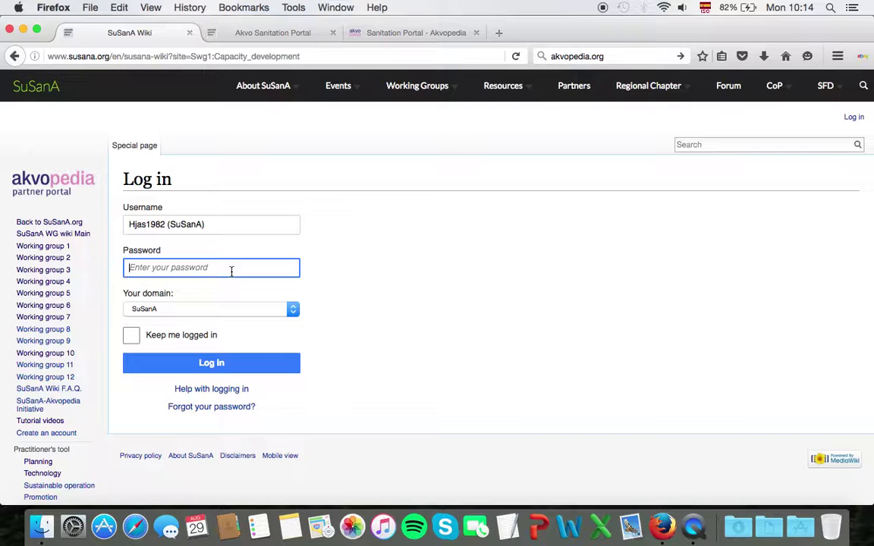
text(•••••••••••)
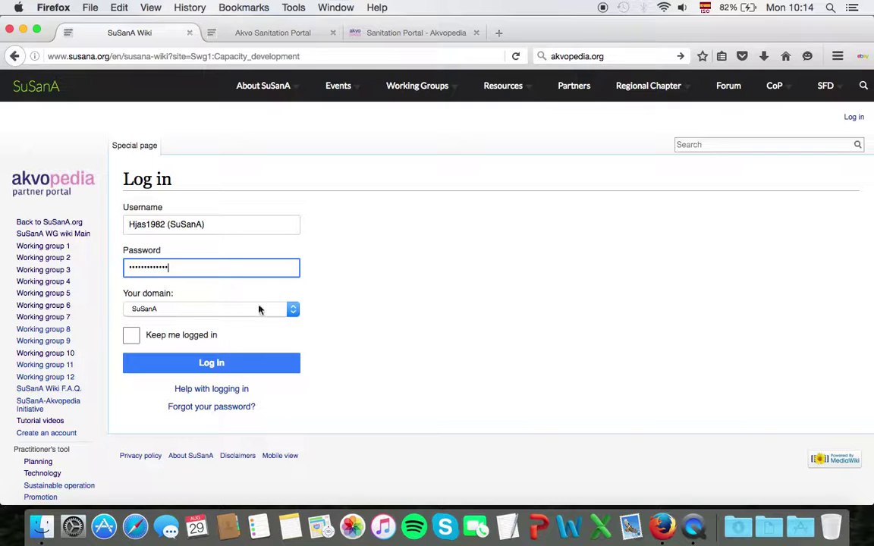
click(171, 310)
click(136, 324)
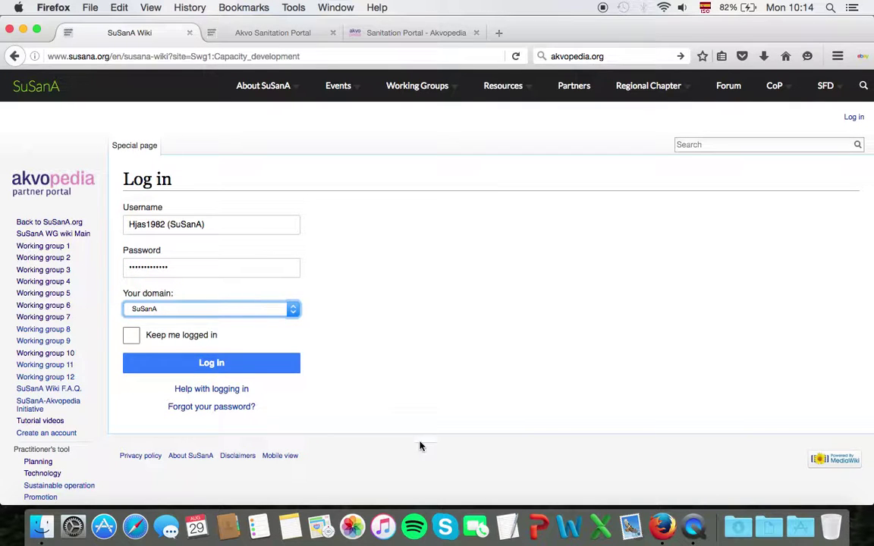
click(220, 368)
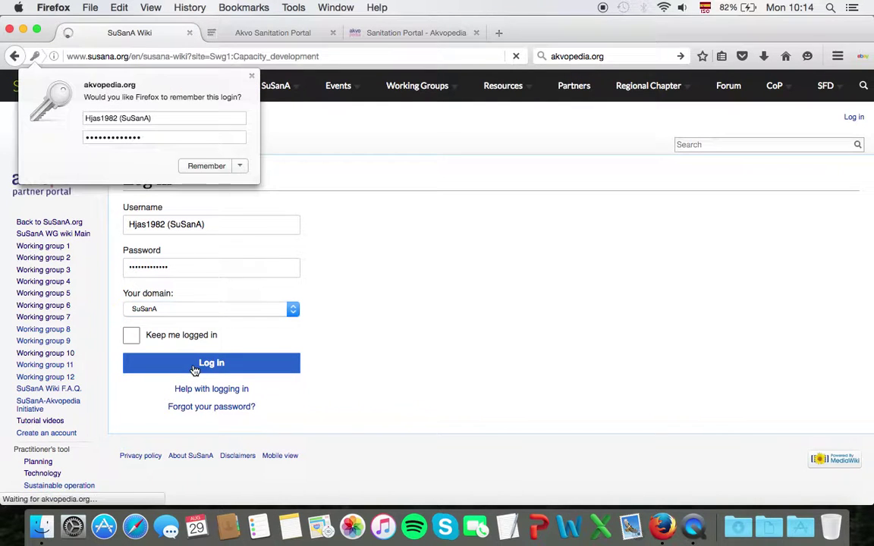
click(270, 103)
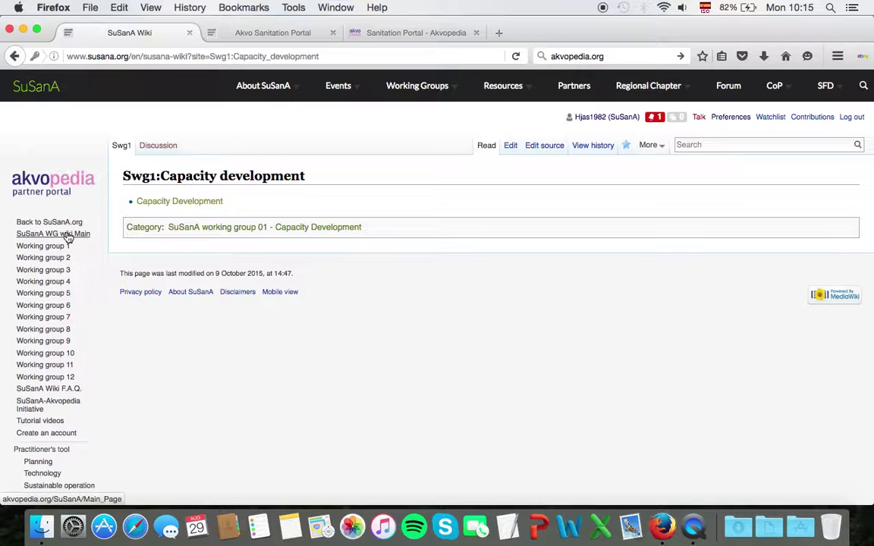
- Open 'SuSanA WG wiki Main' and scroll down to its Tutorial videos section
click(84, 238)
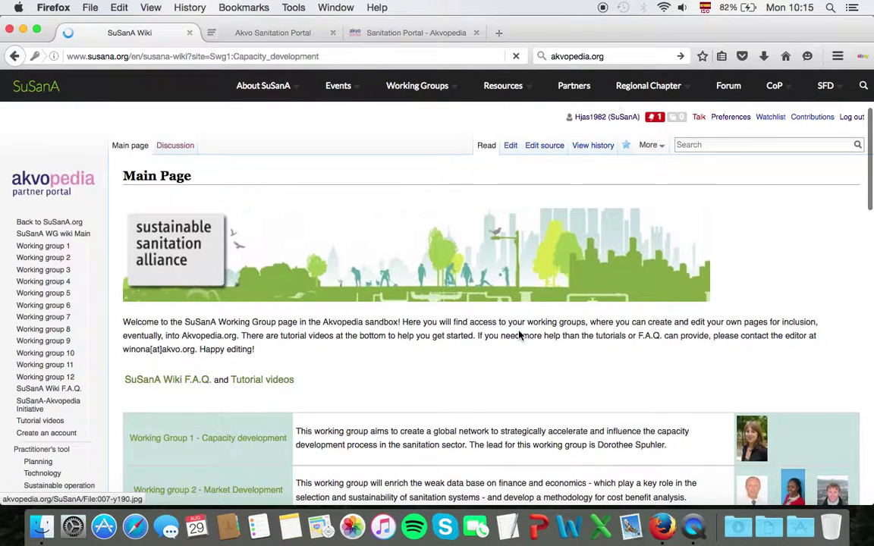
scroll(519, 336, down, 3)
scroll(519, 336, down, 2)
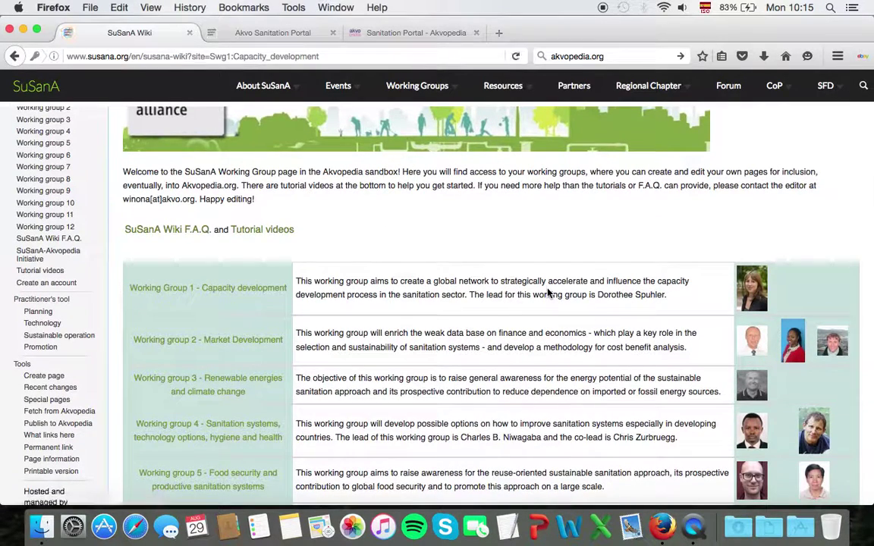
scroll(547, 292, down, 2)
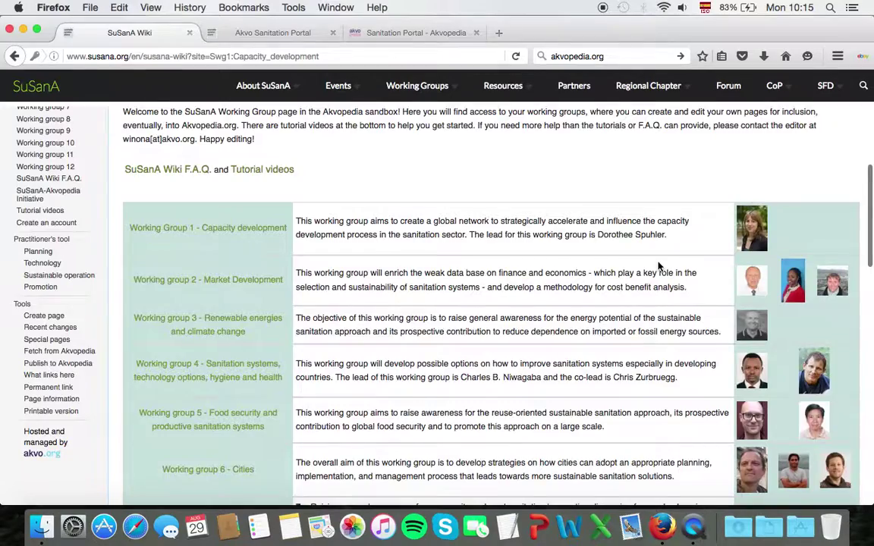
scroll(658, 266, down, 10)
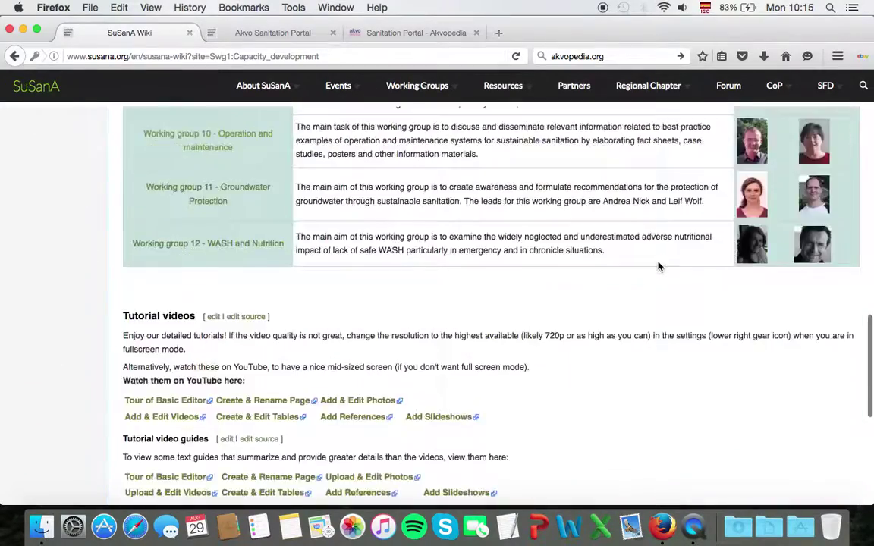
scroll(658, 265, down, 4)
scroll(704, 288, down, 4)
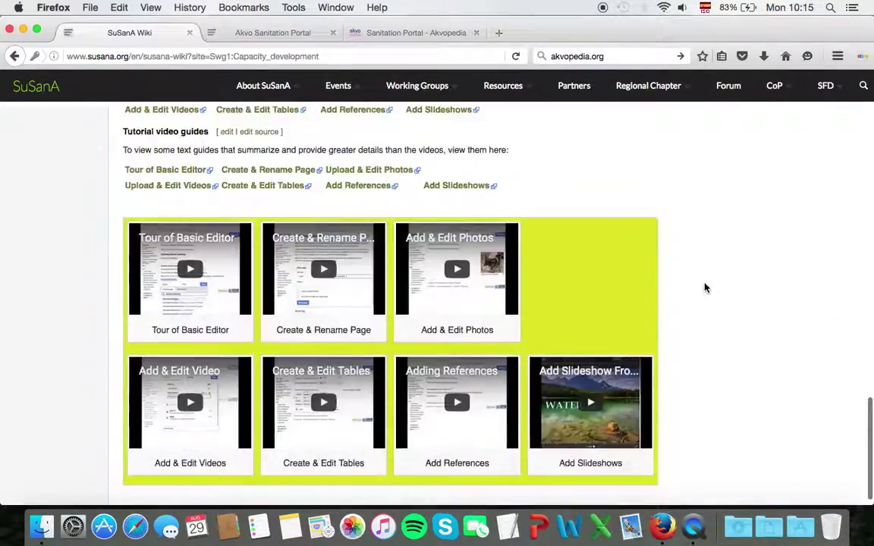
scroll(703, 288, up, 3)
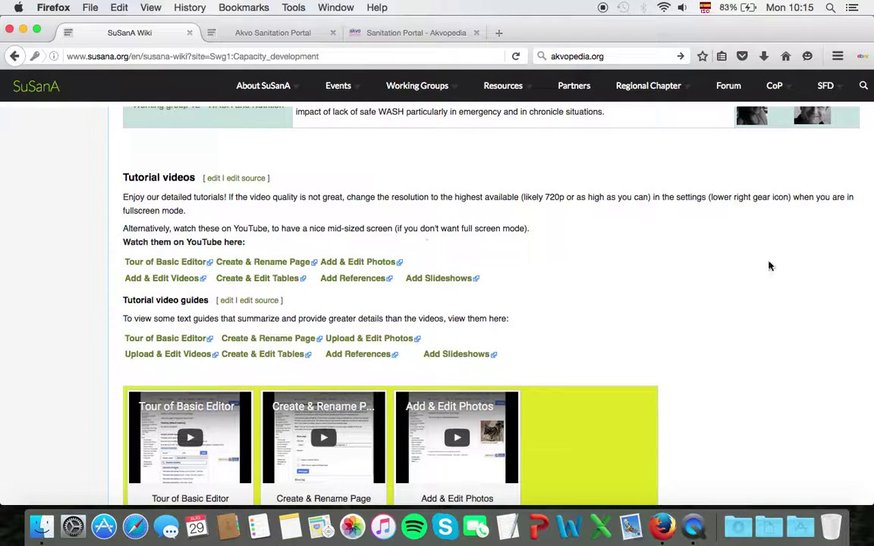
scroll(782, 299, down, 2)
scroll(782, 301, down, 2)
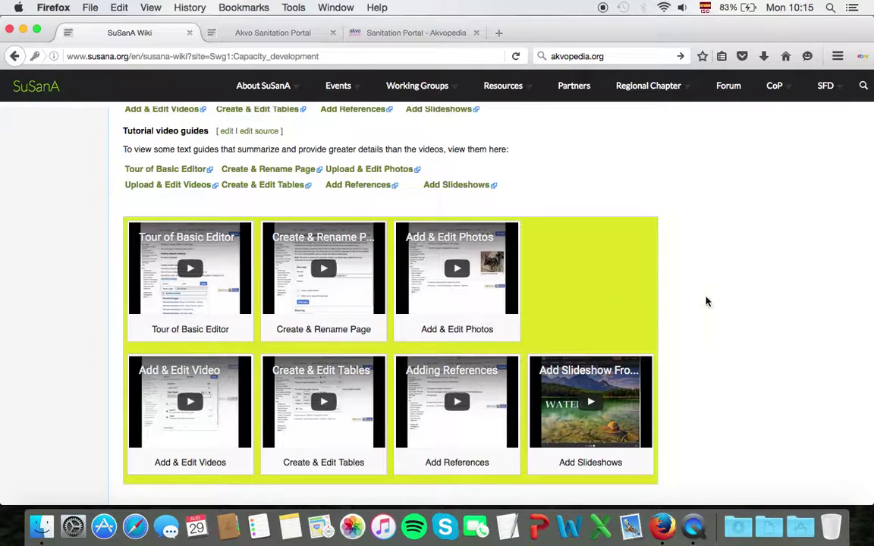
scroll(706, 299, down, 3)
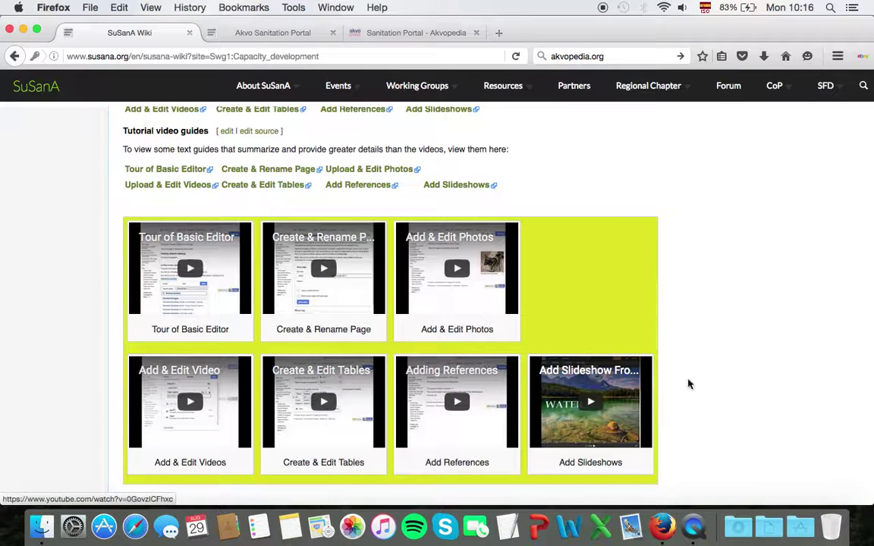
scroll(722, 390, down, 2)
scroll(694, 356, up, 3)
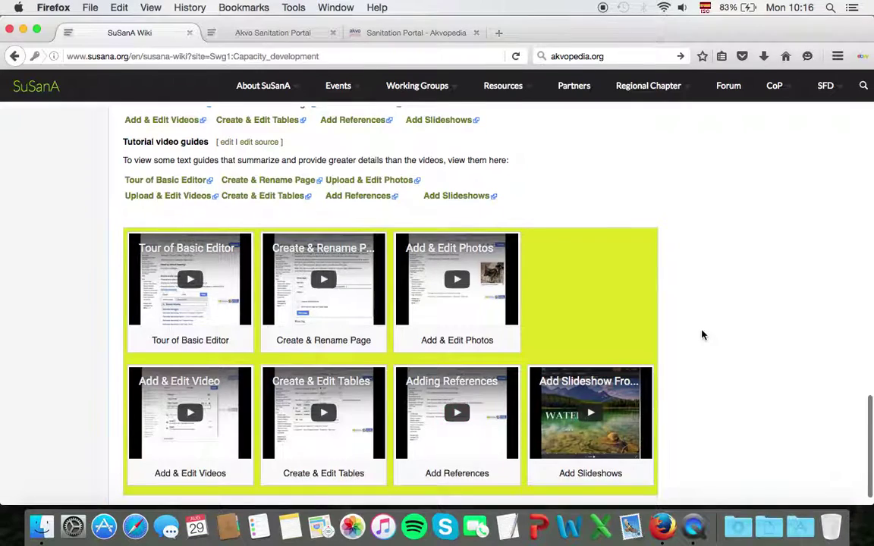
scroll(702, 335, up, 2)
scroll(702, 335, up, 3)
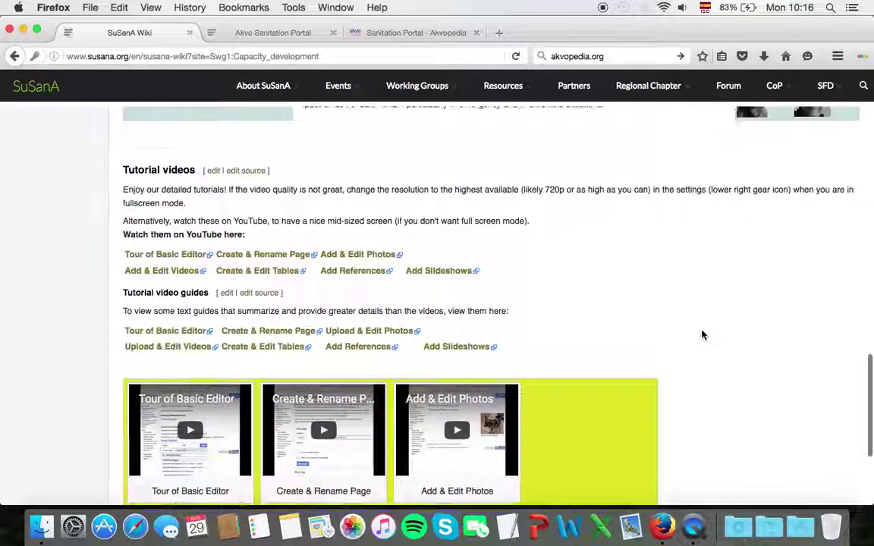
scroll(702, 336, up, 1)
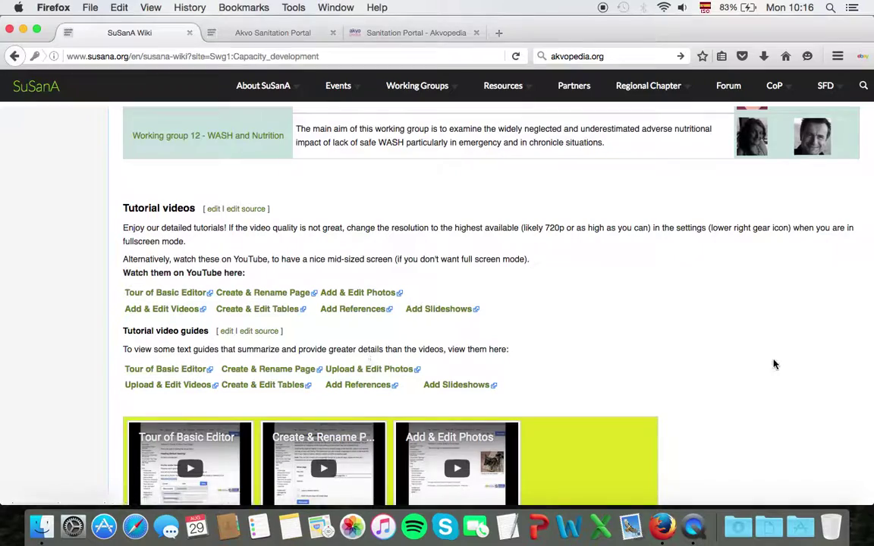
scroll(774, 363, down, 4)
scroll(774, 364, down, 2)
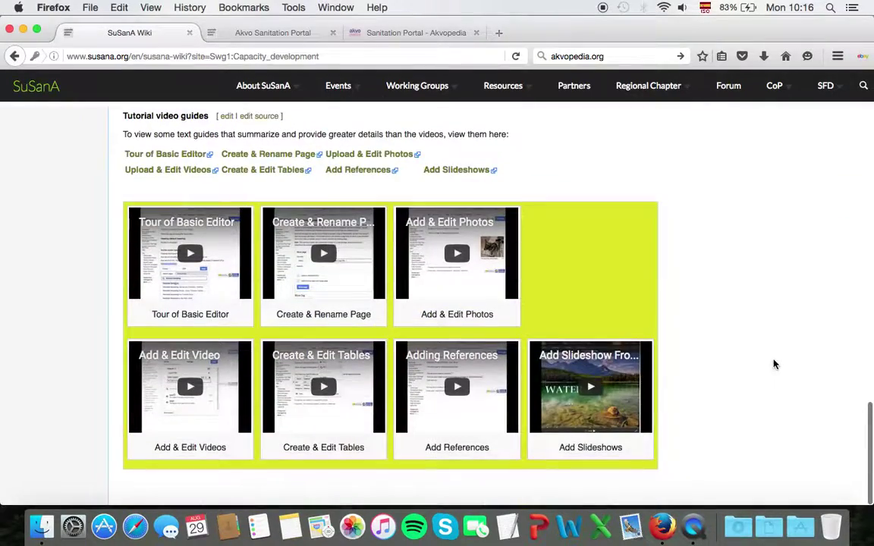
scroll(706, 293, up, 10)
scroll(706, 292, up, 3)
scroll(397, 281, up, 3)
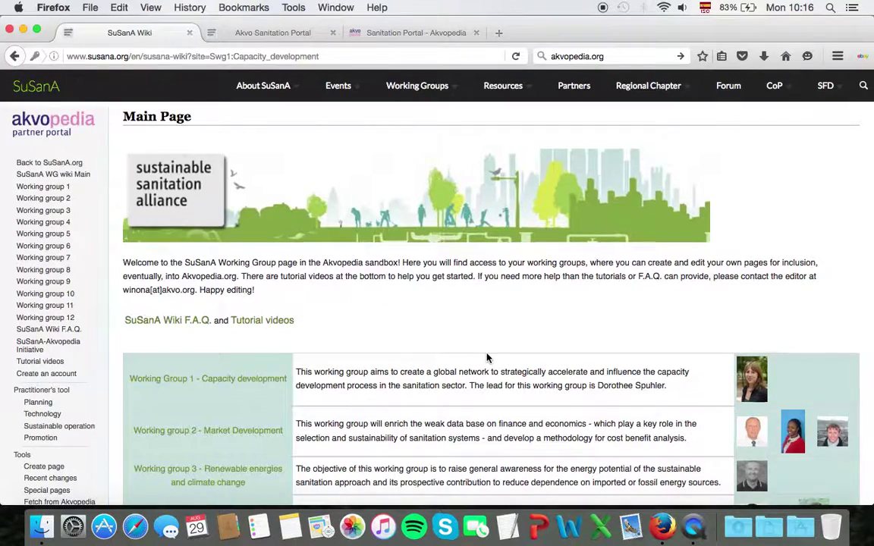
scroll(487, 357, down, 15)
scroll(488, 356, down, 5)
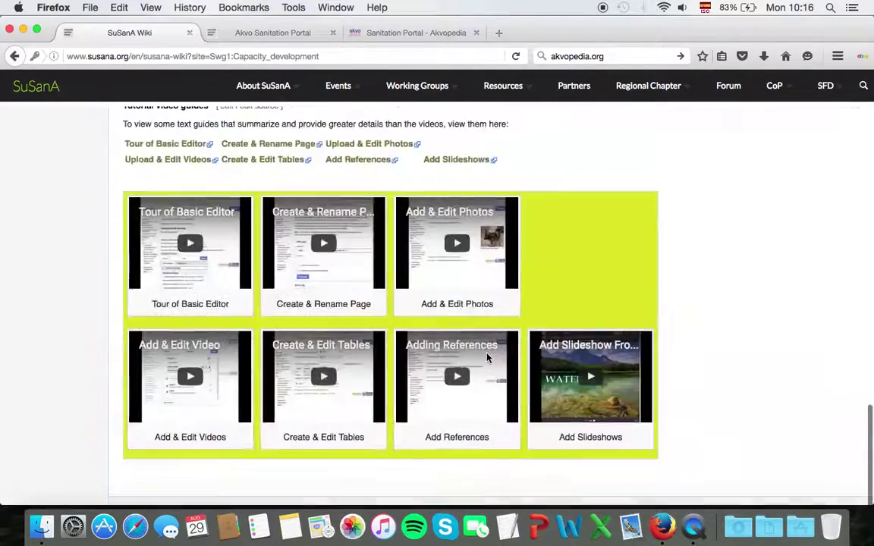
scroll(690, 366, up, 15)
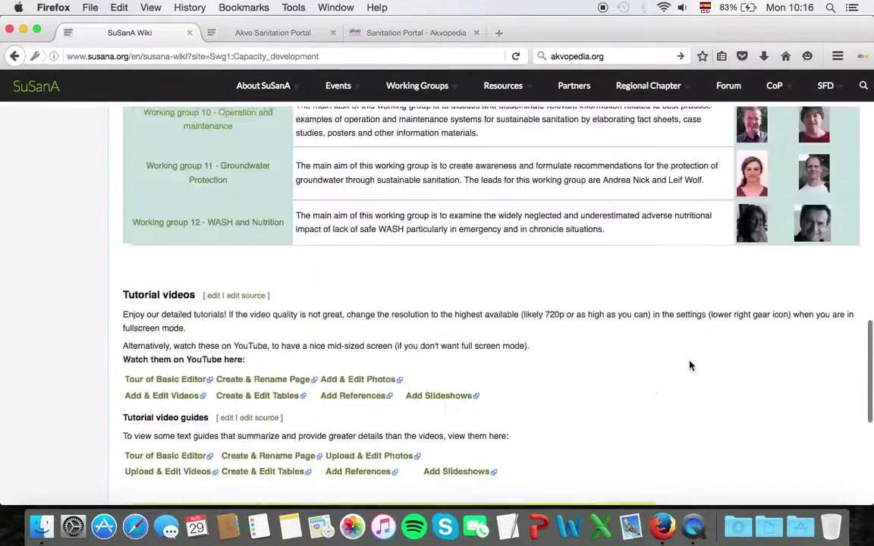
scroll(690, 364, up, 2)
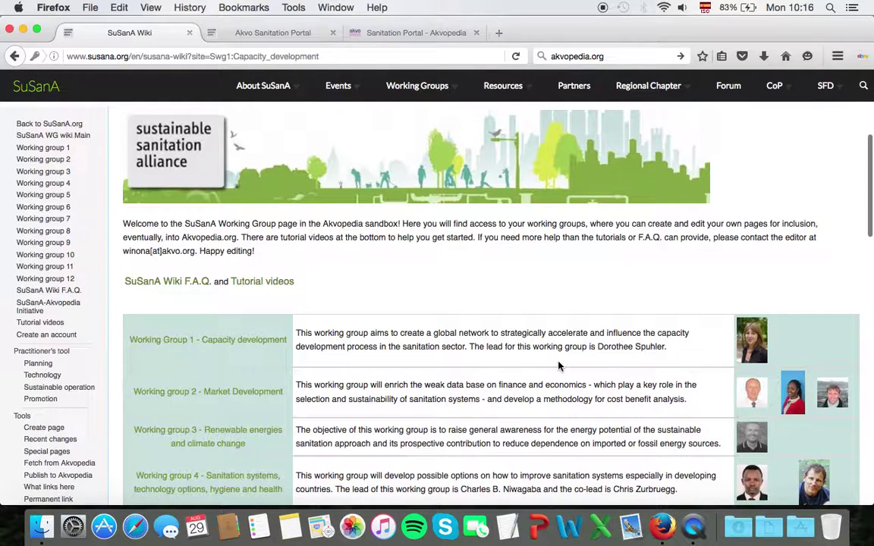
scroll(369, 283, down, 1)
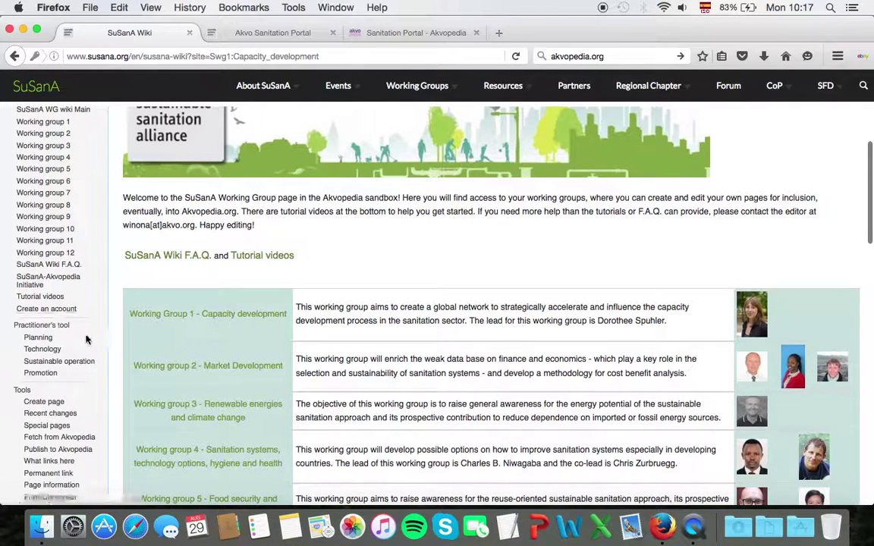
scroll(87, 339, down, 4)
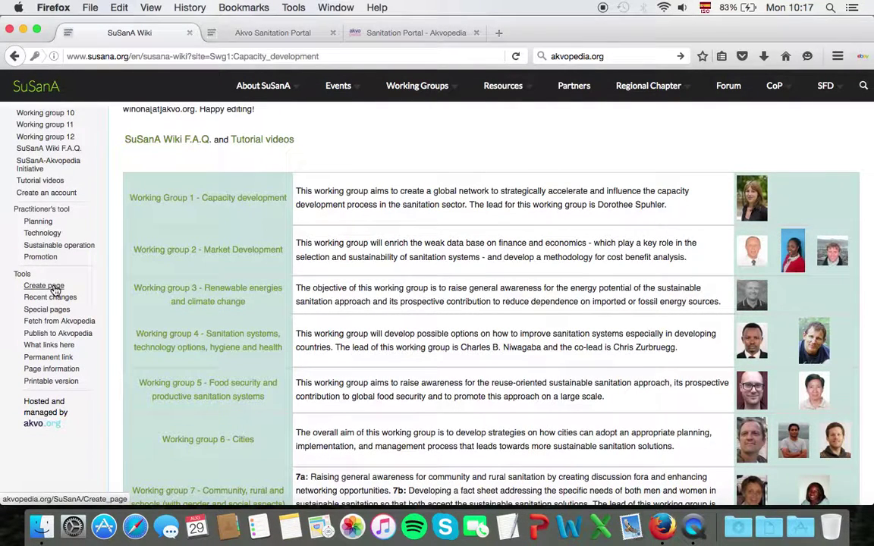
- Create a new page named 'Test Page Tutorial' from the Tools sidebar and look over its empty editor
click(44, 286)
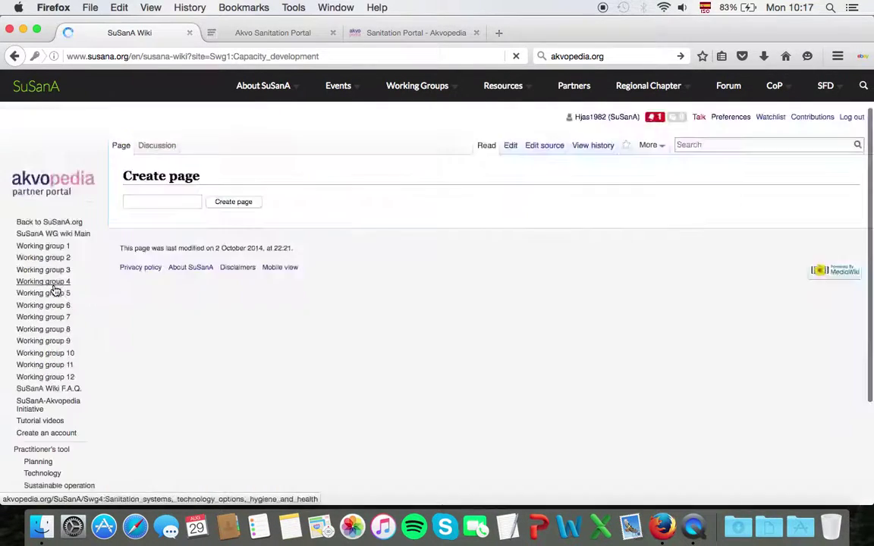
click(161, 202)
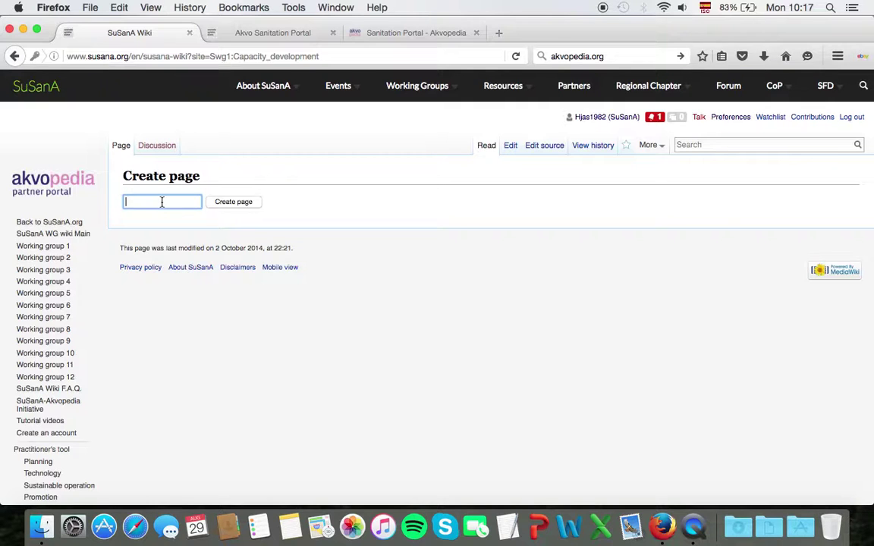
text(Test)
key(BackSpace)
key(BackSpace)
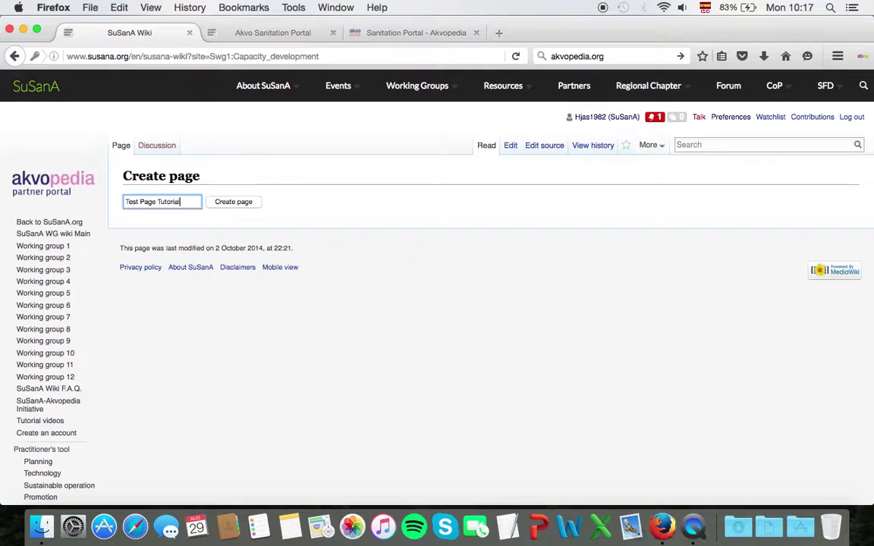
click(244, 205)
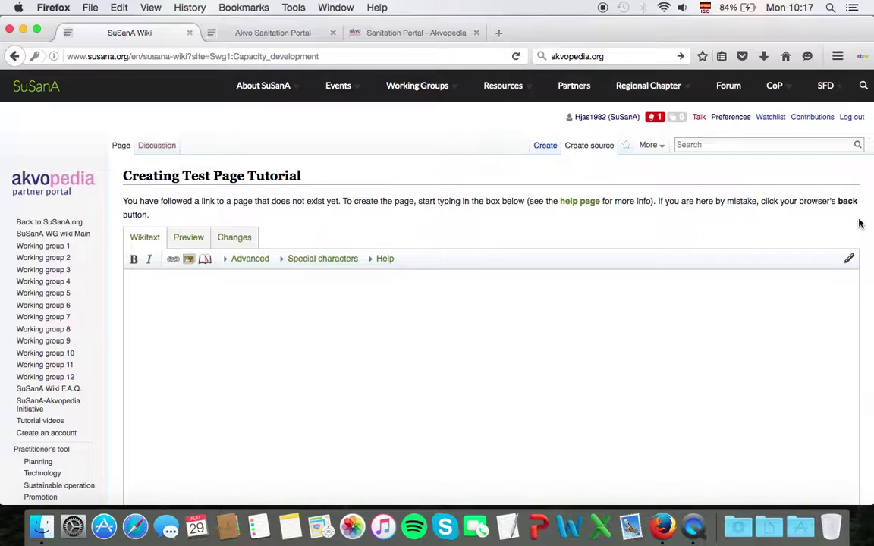
scroll(860, 222, down, 1)
scroll(860, 222, down, 2)
scroll(860, 222, up, 1)
scroll(860, 223, down, 1)
scroll(860, 222, up, 3)
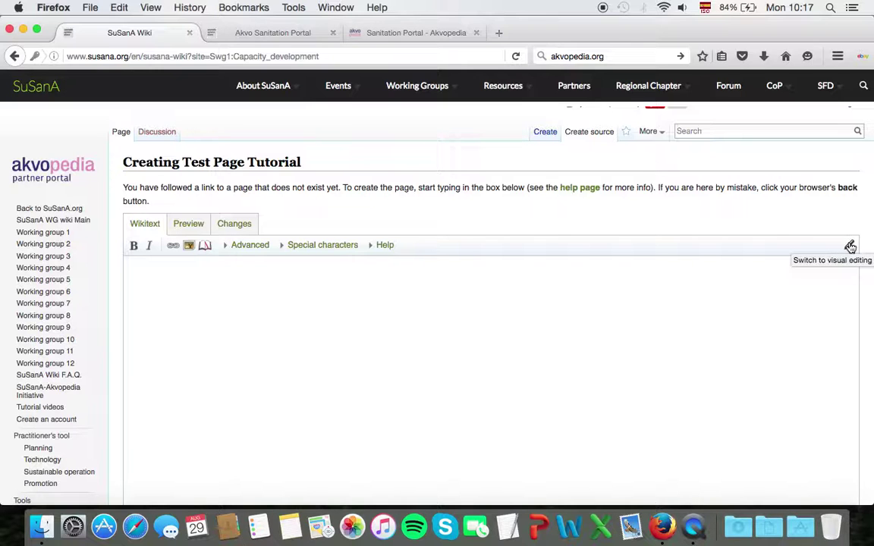
- In visual editing, add 'Title 1' as Sub-heading 1 followed by 'text from heading 1'
click(850, 247)
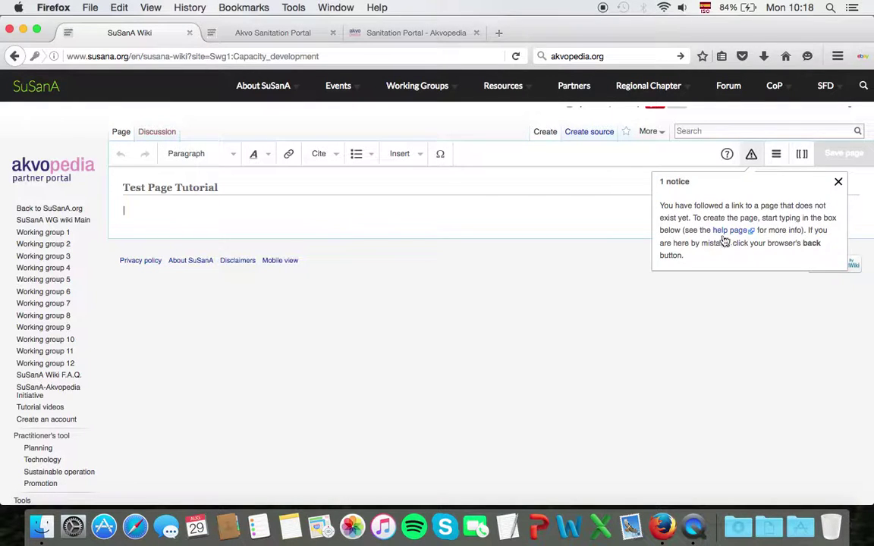
click(838, 181)
click(139, 212)
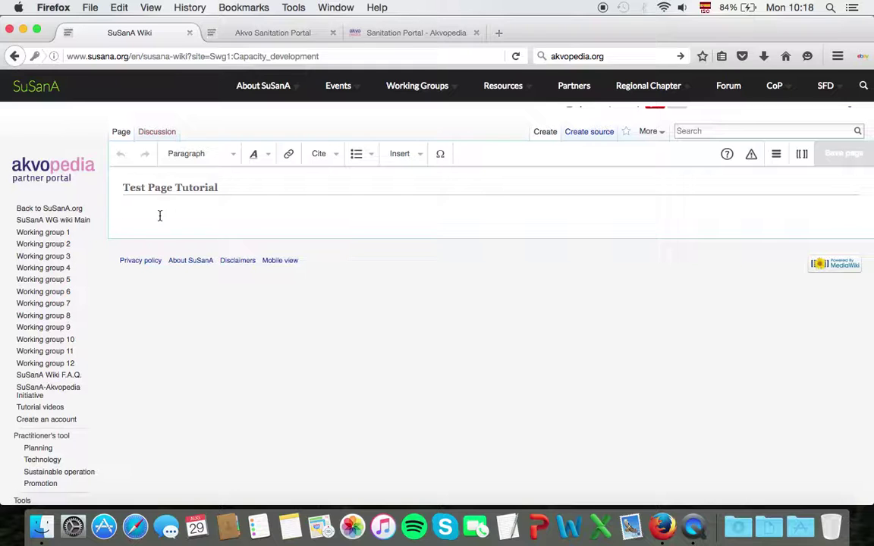
text(Title 1)
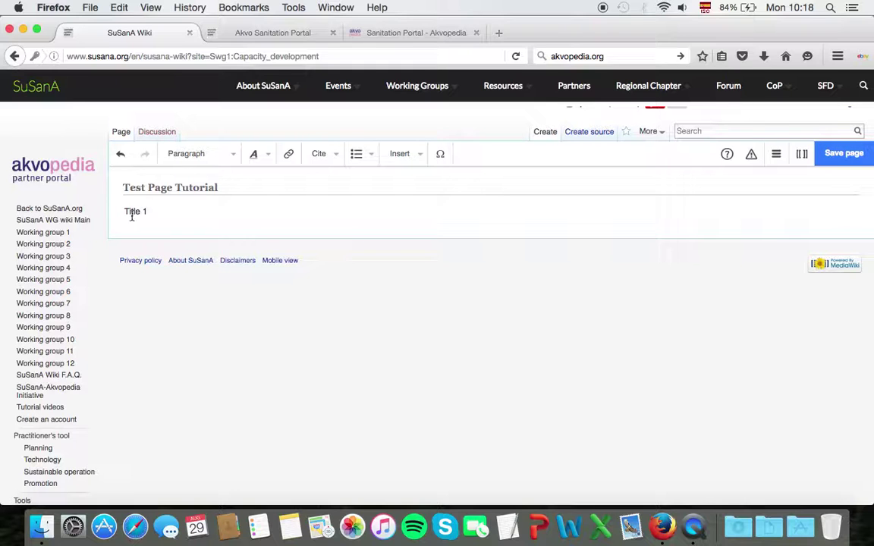
drag(144, 211, 115, 212)
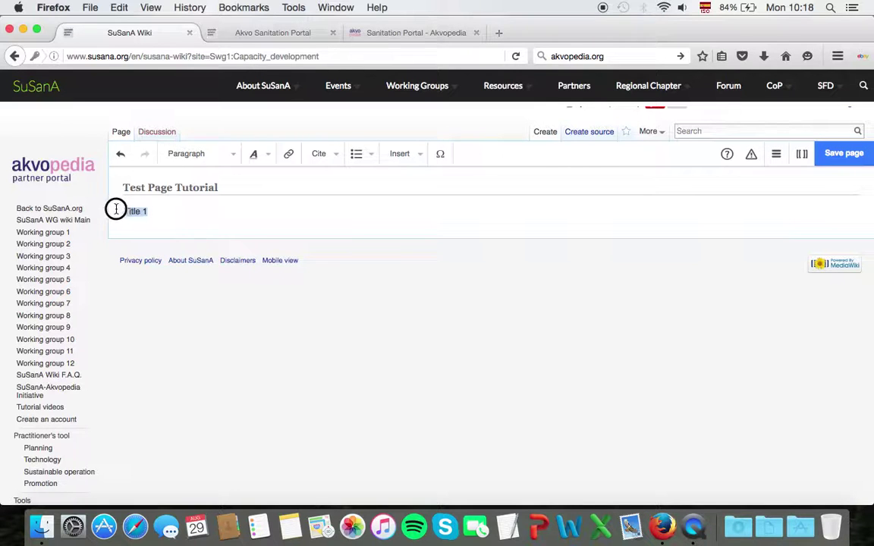
click(234, 158)
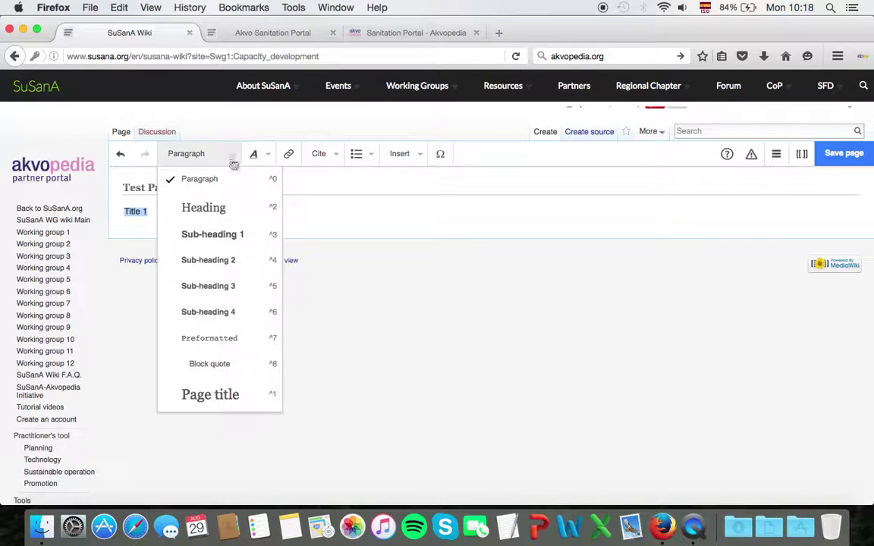
click(216, 238)
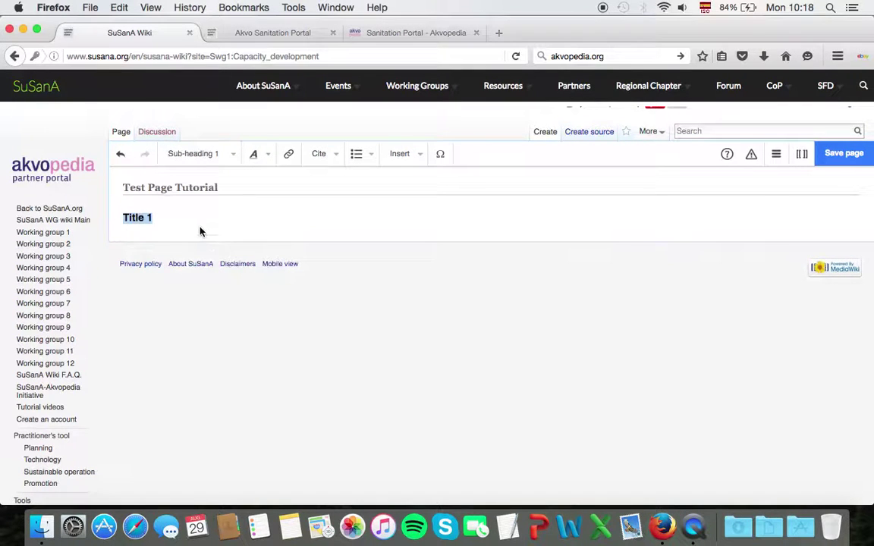
click(179, 217)
key(Return)
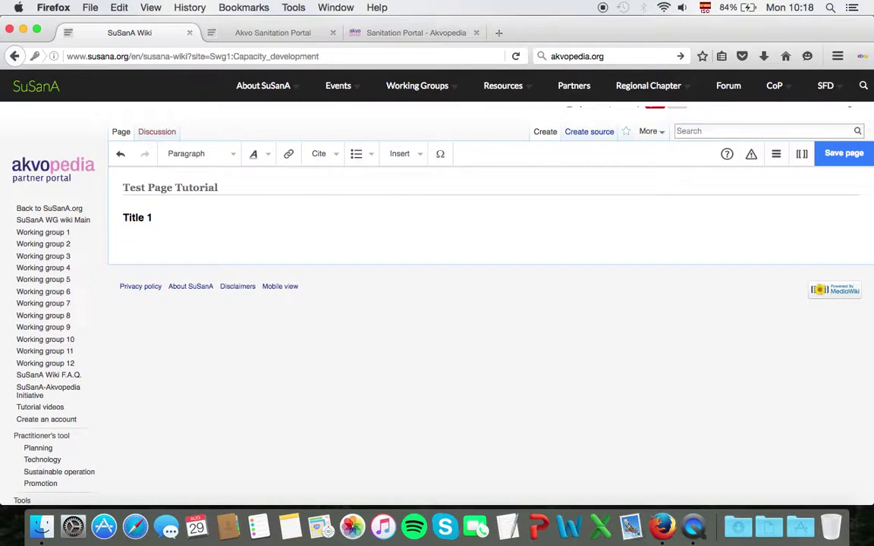
text(text from heading 1)
key(Return)
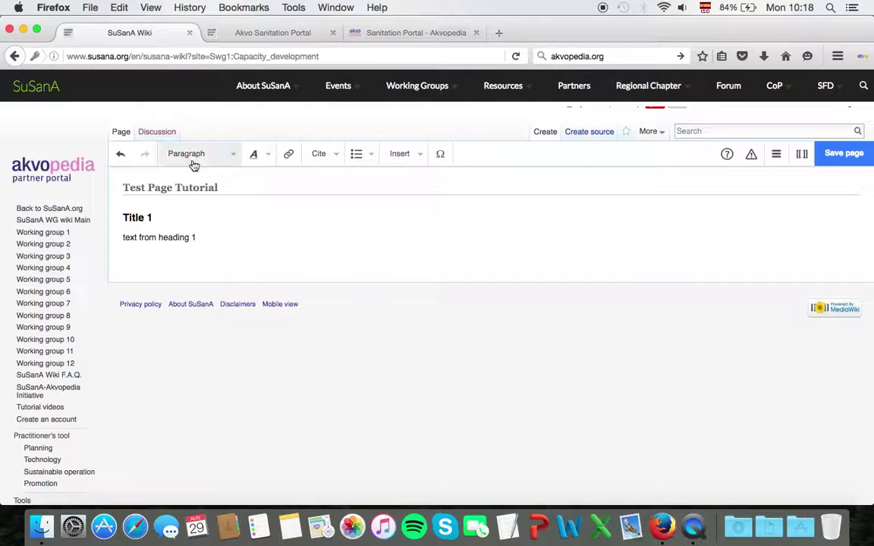
- Add 'Title 2' as Sub-heading 1 followed by 'text from heading 2' and 'etc...'
click(223, 156)
click(224, 242)
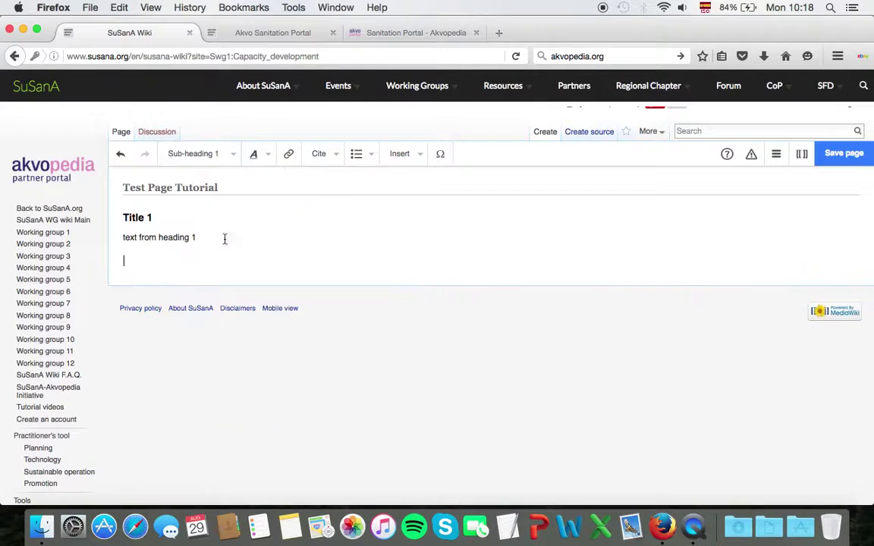
text(Title 2)
key(Return)
text(te)
key(BackSpace)
key(BackSpace)
key(BackSpace)
key(BackSpace)
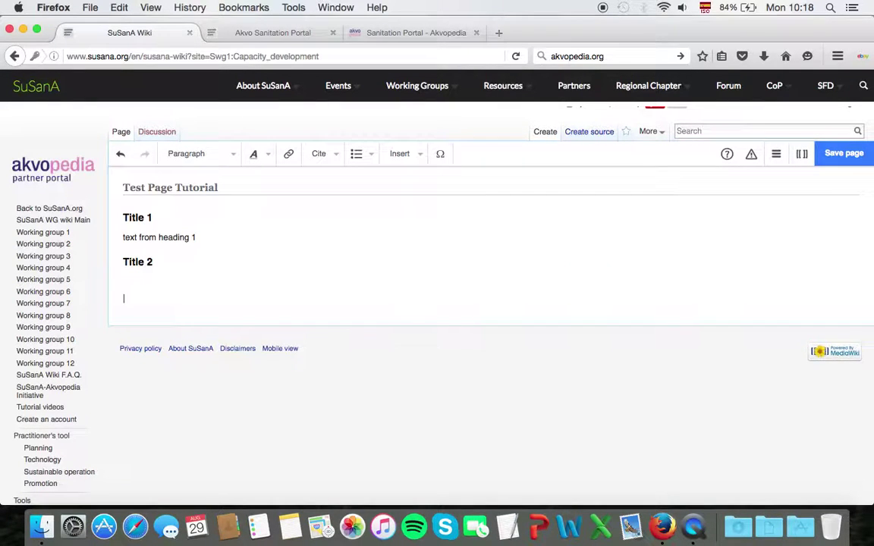
text(text from hea)
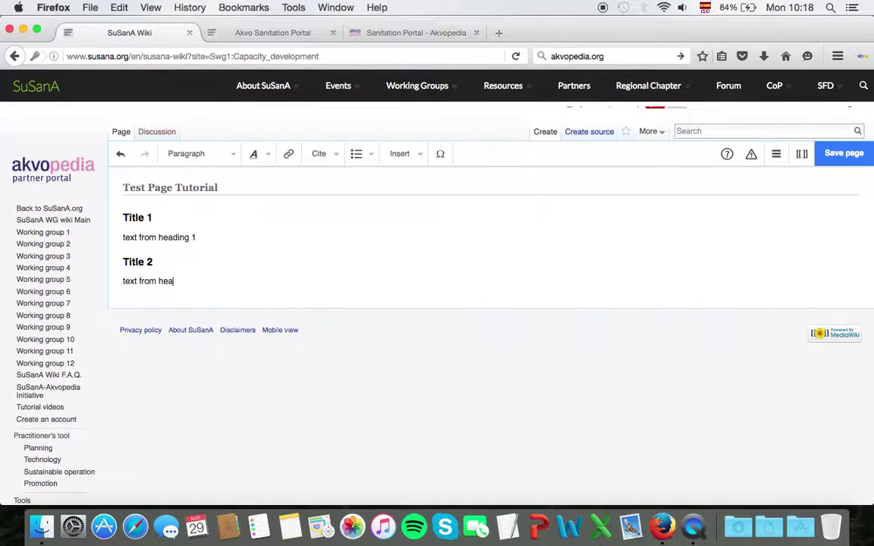
text(ding 2)
key(Return)
key(Return)
text(etc...)
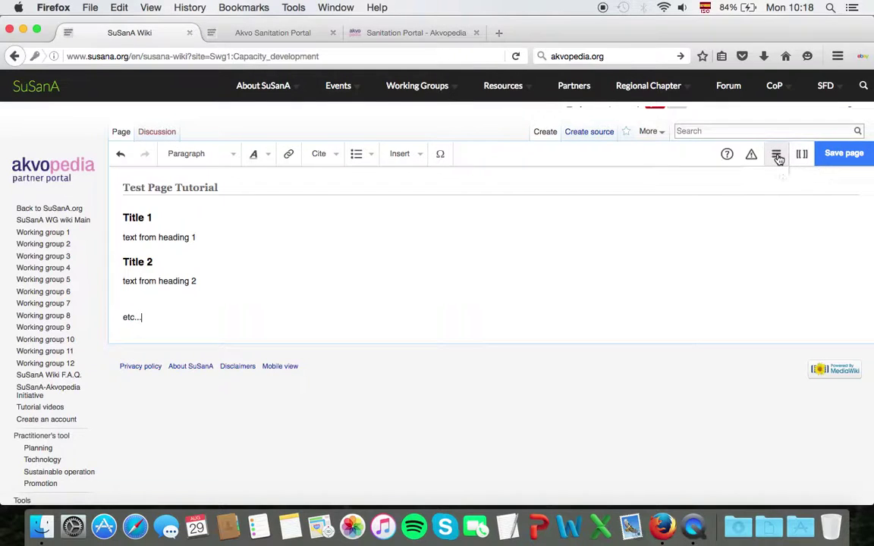
click(776, 156)
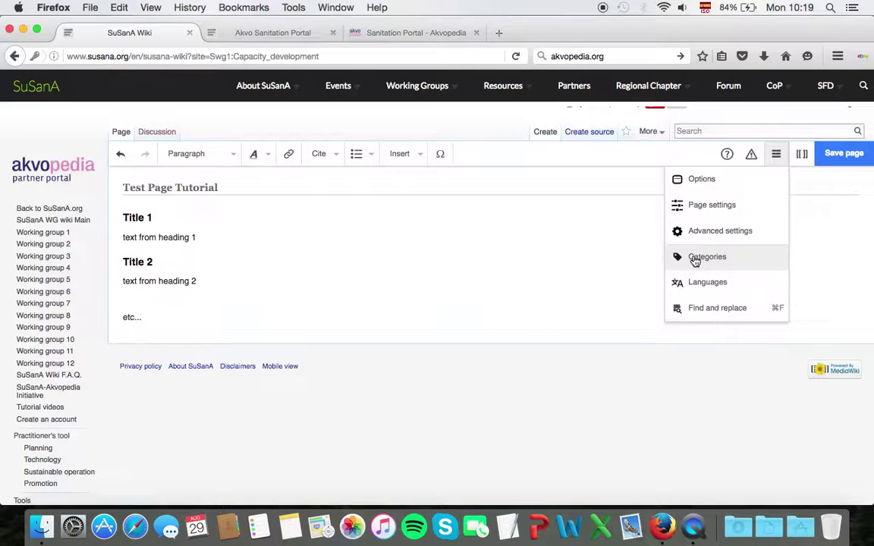
click(695, 259)
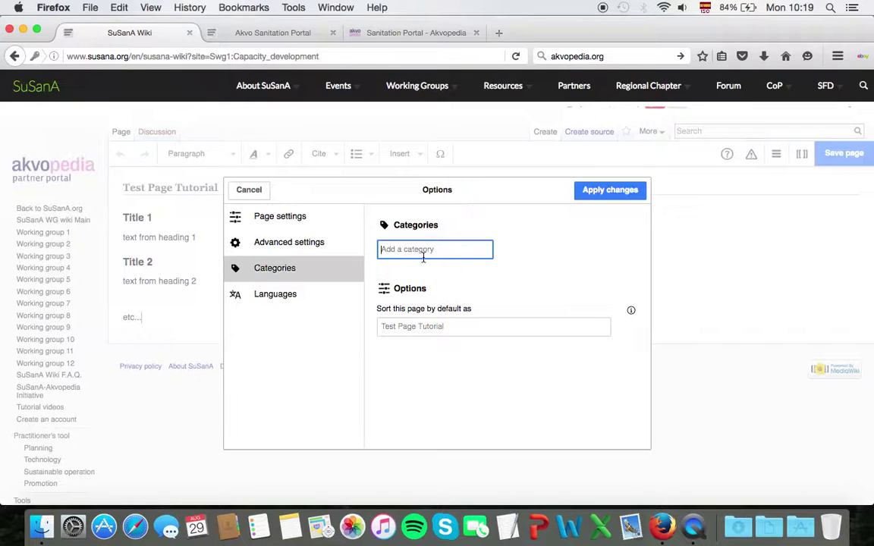
click(255, 195)
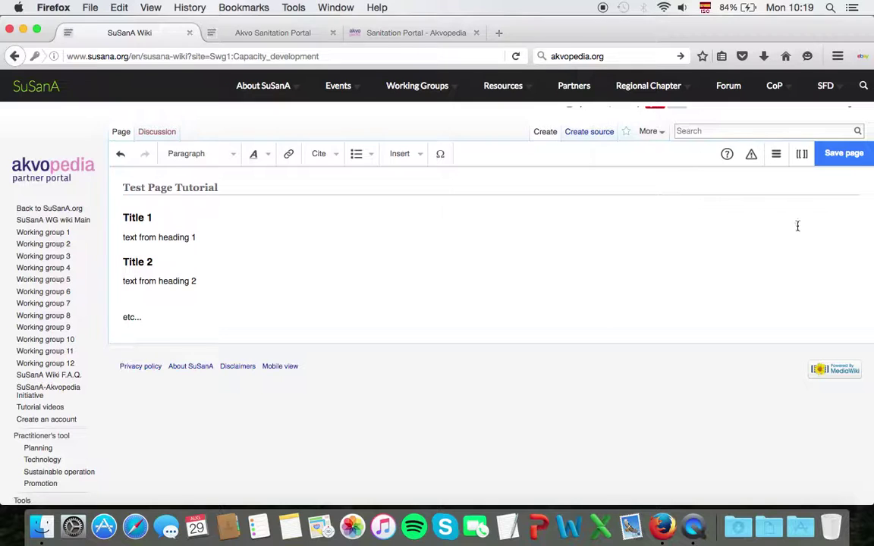
- Switch the editor to wikitext source mode, confirming in the Switch dialog
click(802, 161)
click(803, 156)
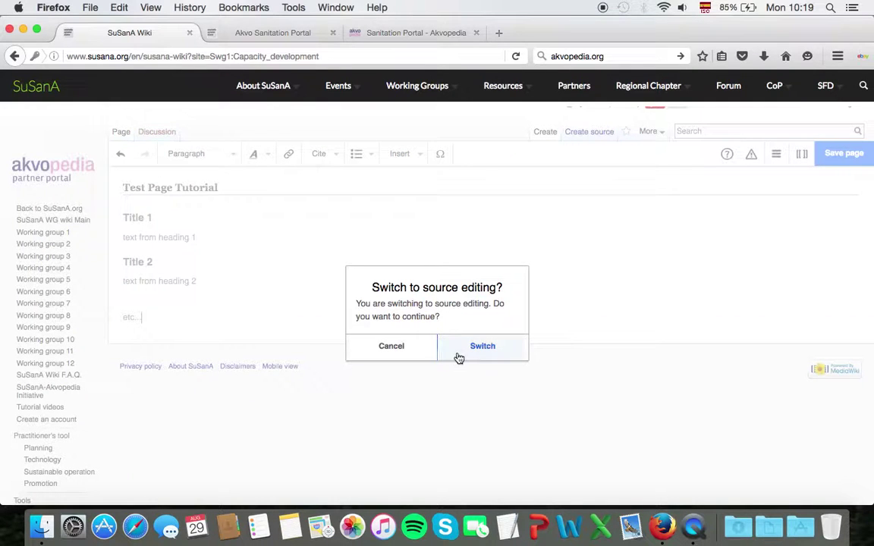
click(484, 348)
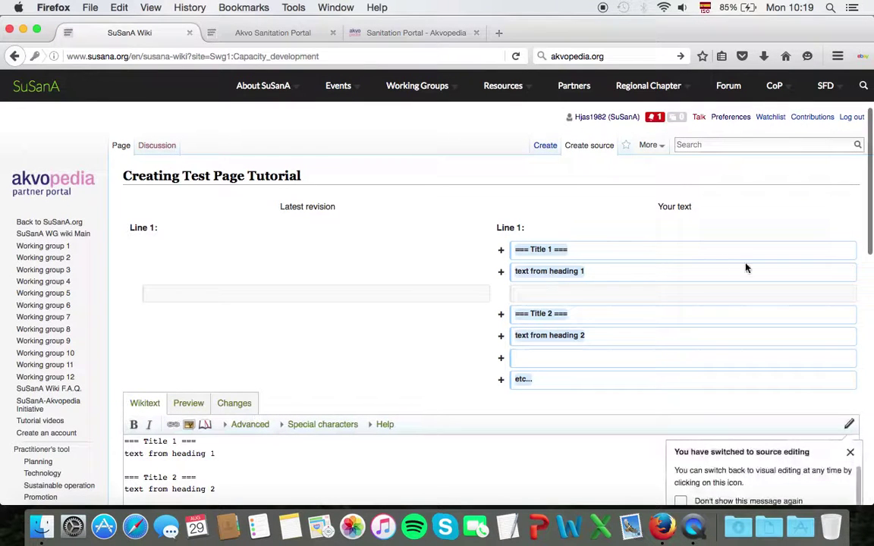
- Tick the 'SuSanA working group 01 - Capacity Development' category and save the page
scroll(862, 210, down, 2)
scroll(862, 210, down, 3)
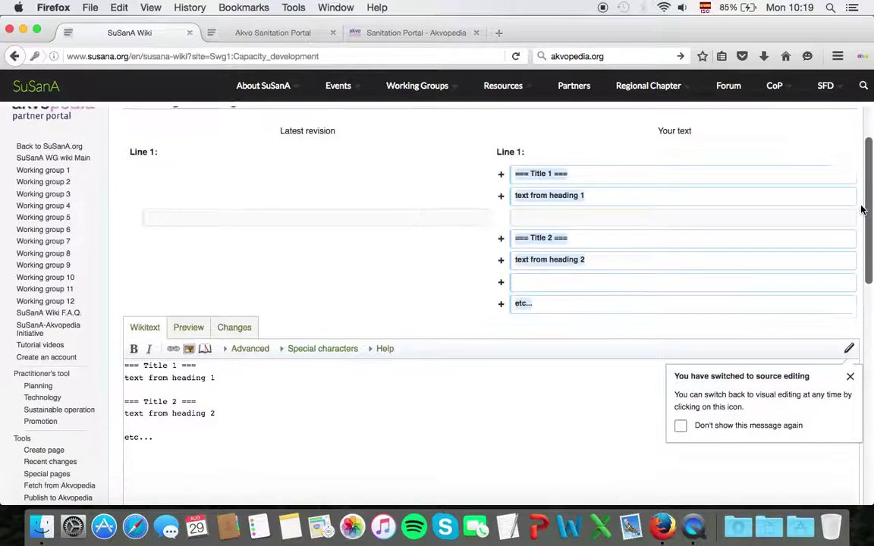
click(850, 373)
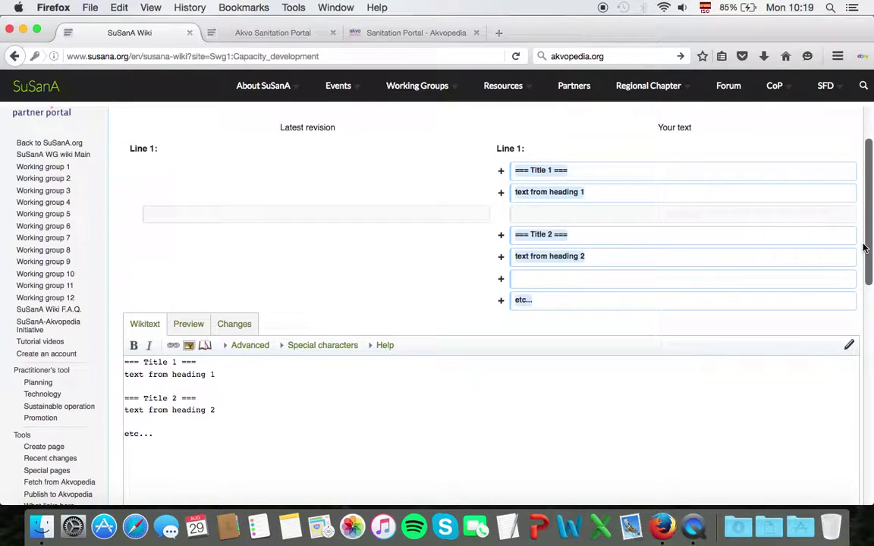
scroll(863, 248, down, 3)
scroll(632, 244, down, 2)
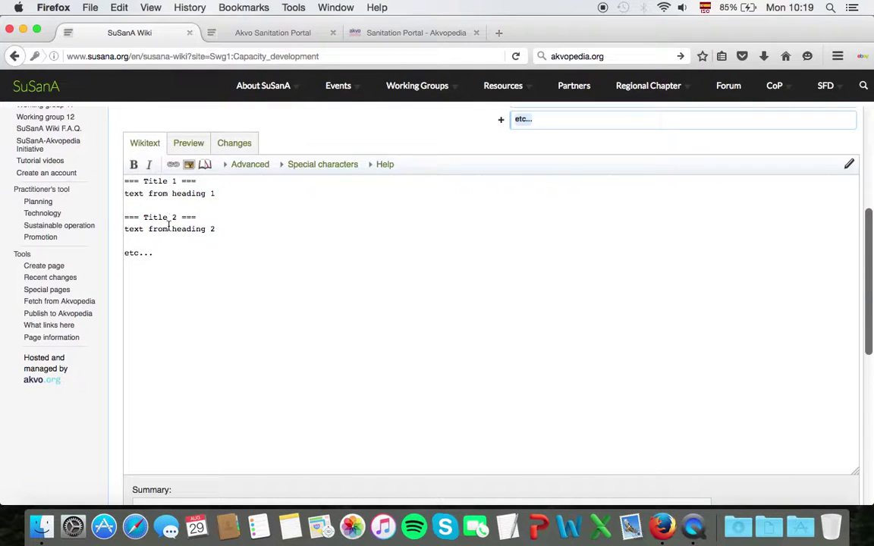
scroll(121, 308, down, 5)
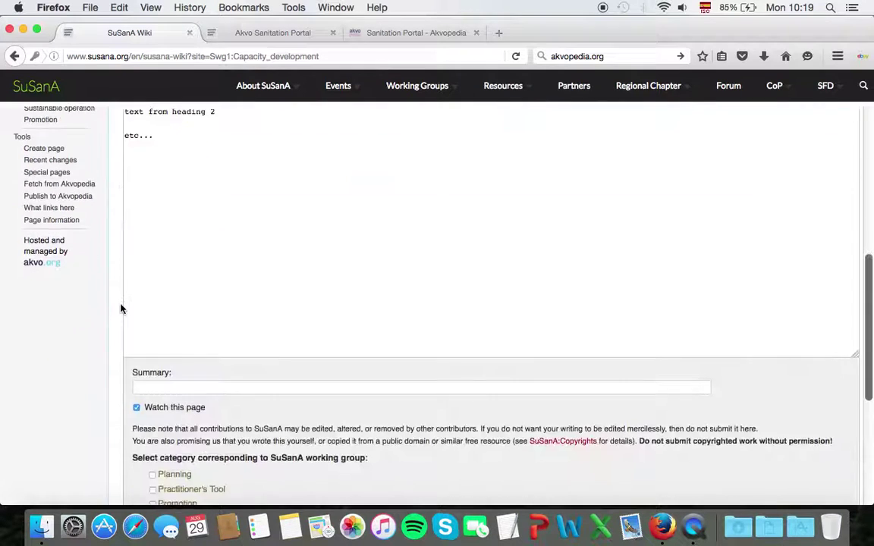
scroll(121, 309, down, 5)
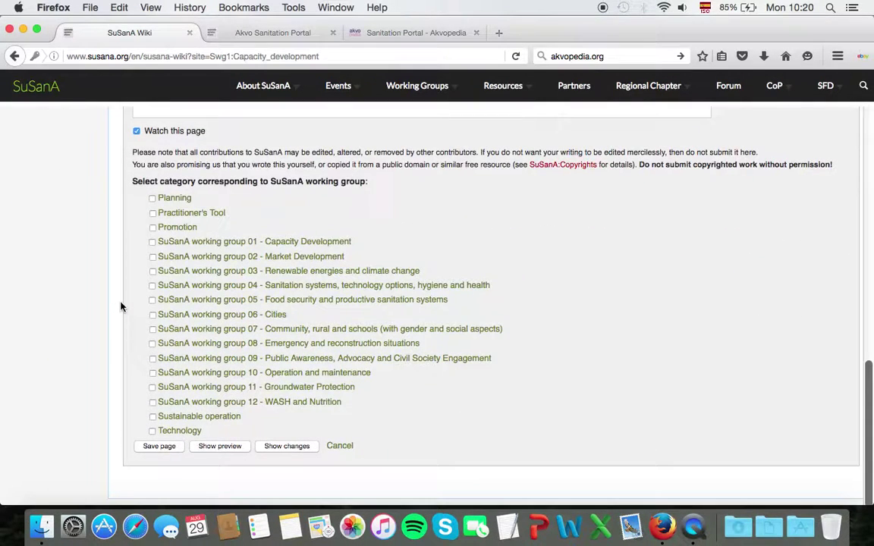
scroll(133, 220, down, 1)
scroll(133, 228, down, 1)
scroll(134, 229, up, 5)
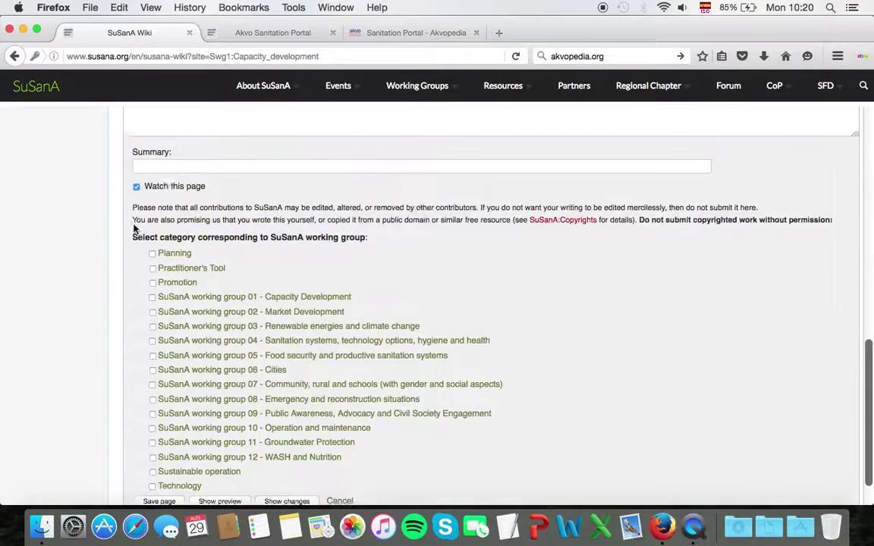
scroll(133, 228, down, 5)
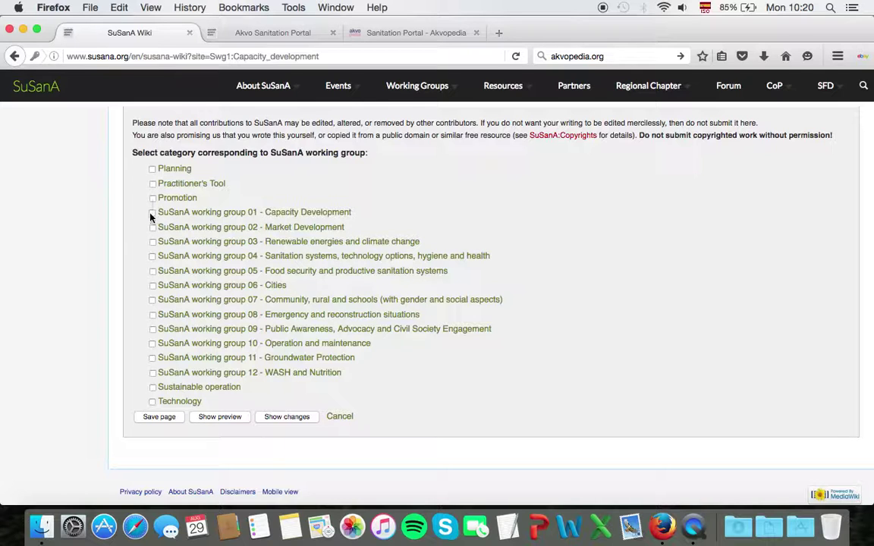
click(152, 215)
click(161, 419)
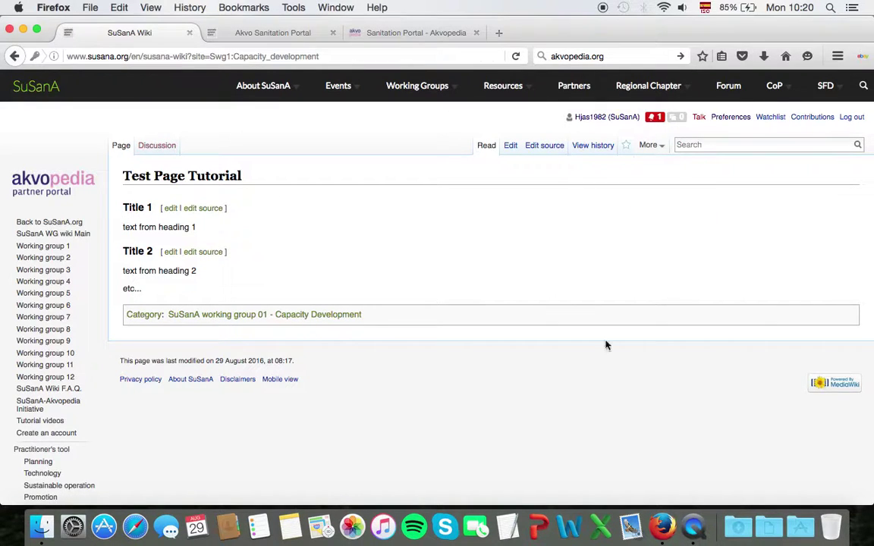
- Move the page to 'Test Page Tutorial SuSanA' with 'Leave a redirect behind' unticked
mouse_move(662, 149)
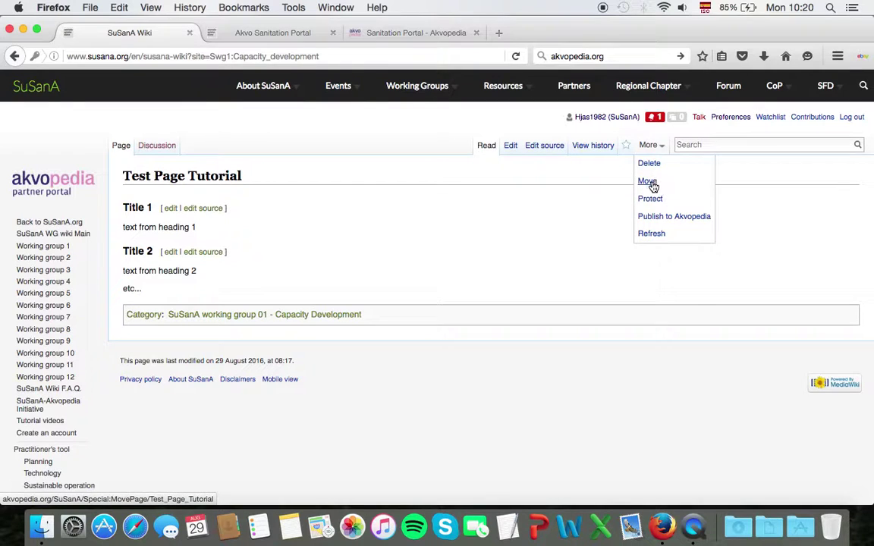
click(651, 183)
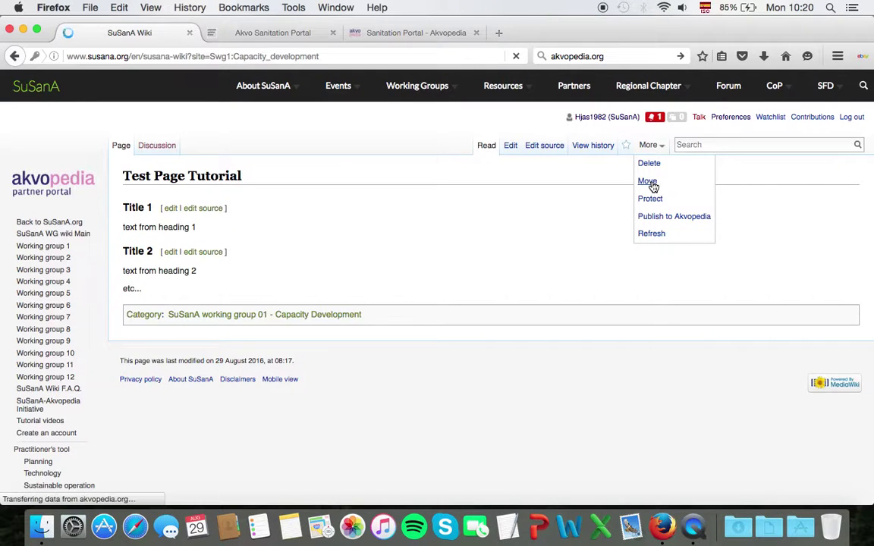
click(392, 346)
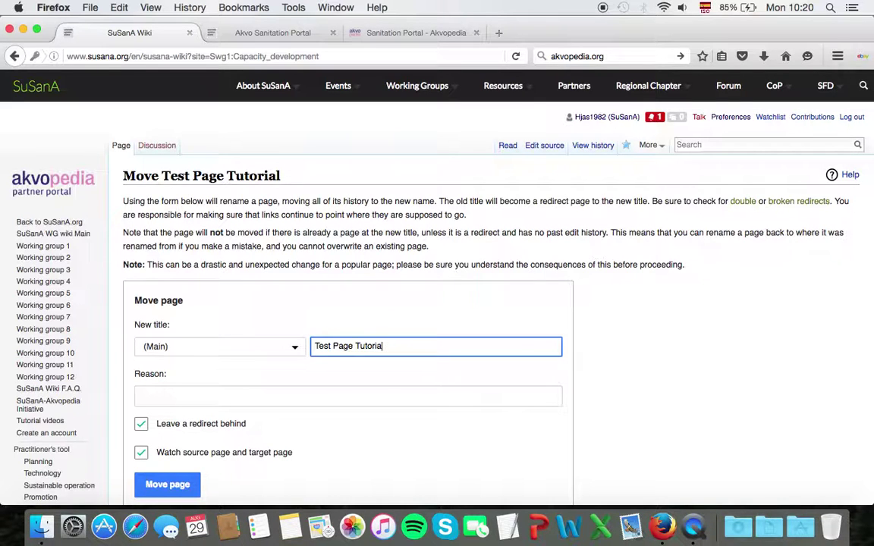
text(SuSanA)
scroll(571, 382, down, 3)
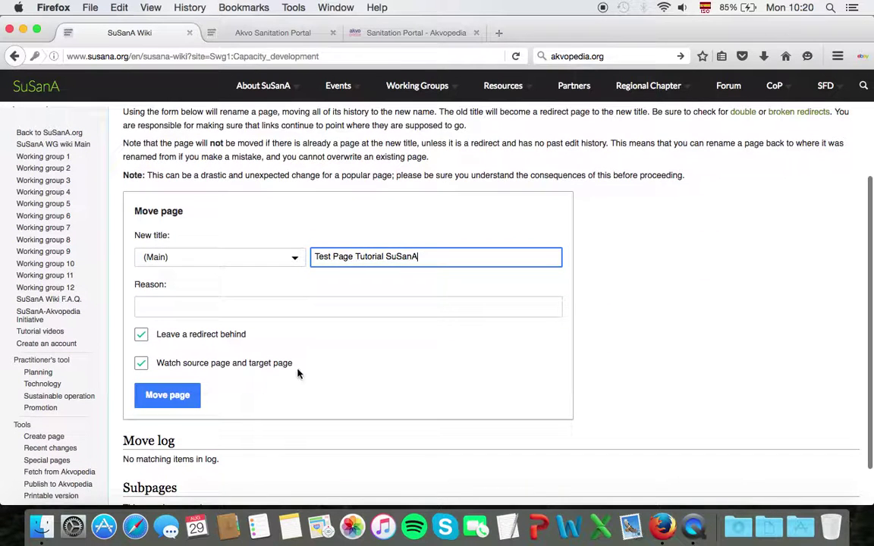
click(141, 337)
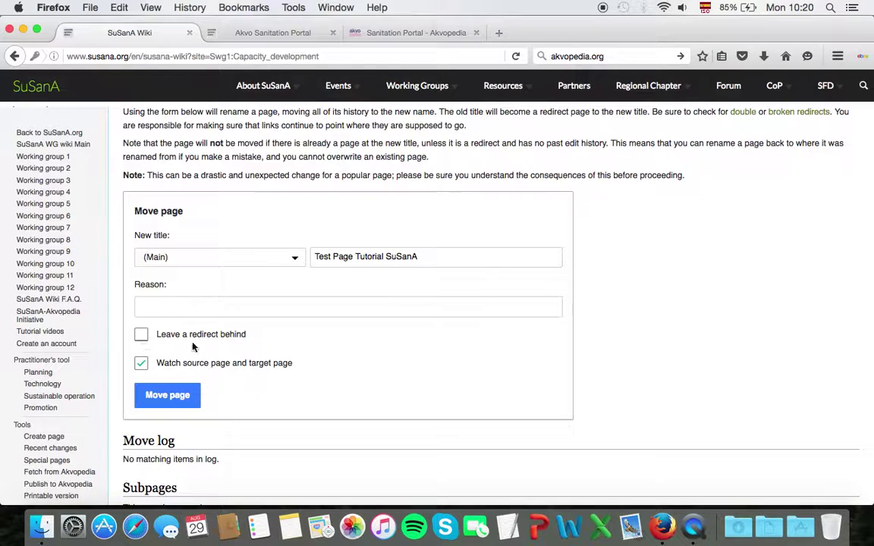
scroll(628, 349, down, 1)
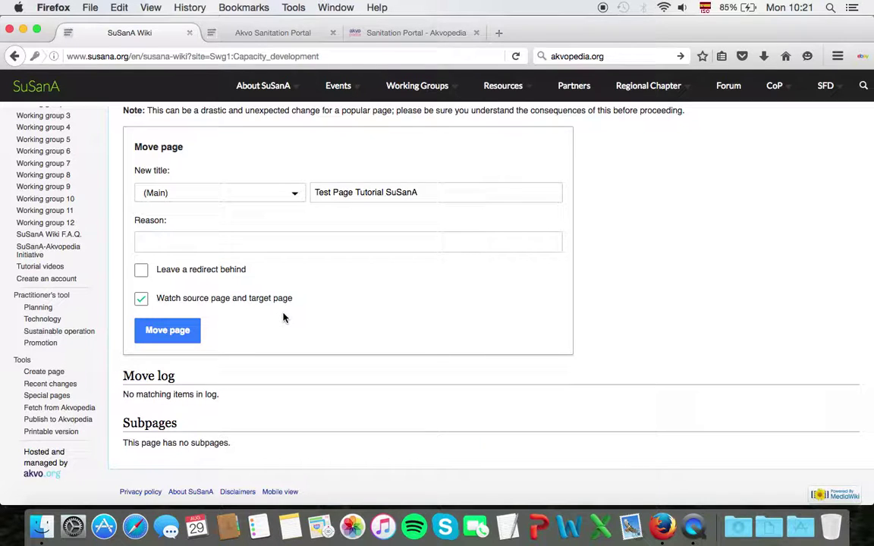
click(162, 334)
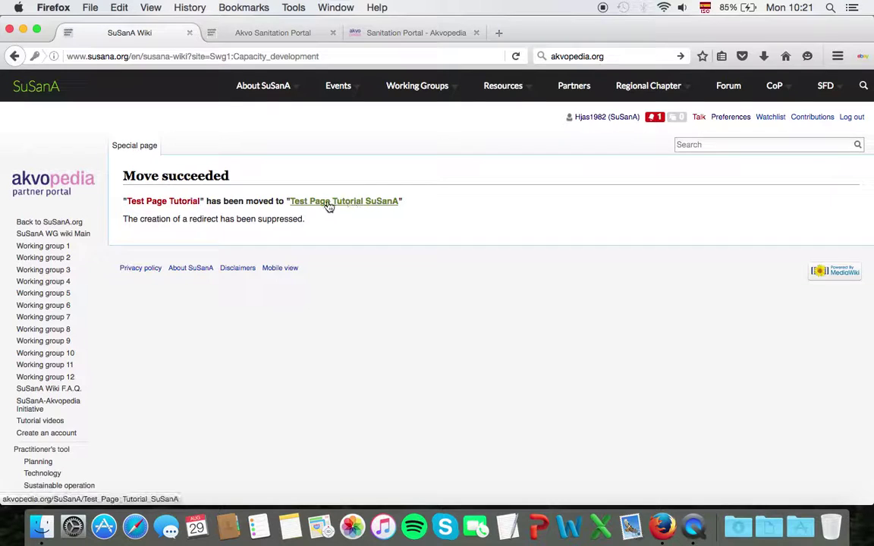
- Open Test Page Tutorial SuSanA for editing and add ' text...' after 'heading 1 text'
click(365, 204)
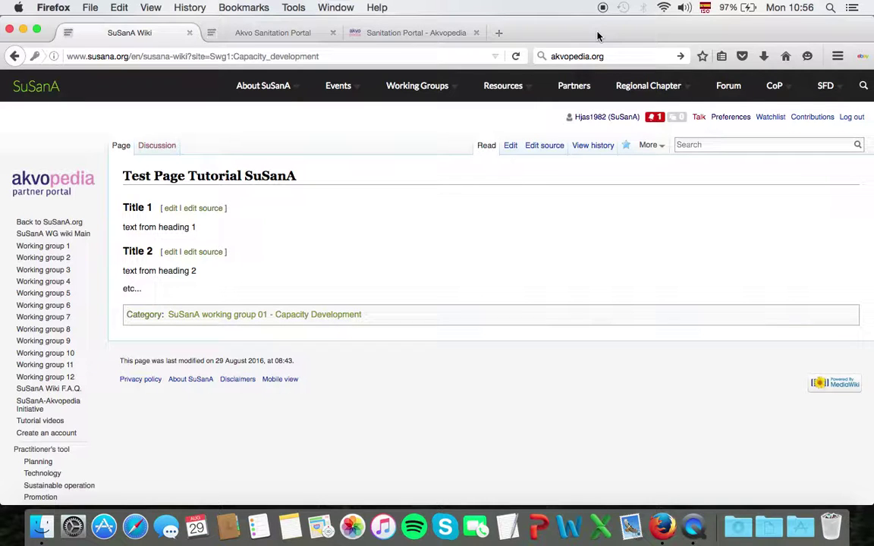
click(510, 151)
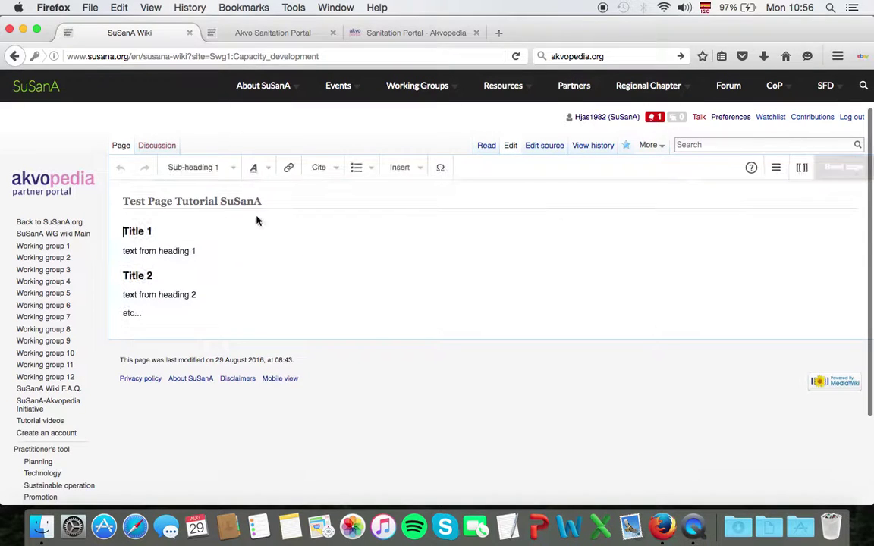
click(228, 251)
text(text..)
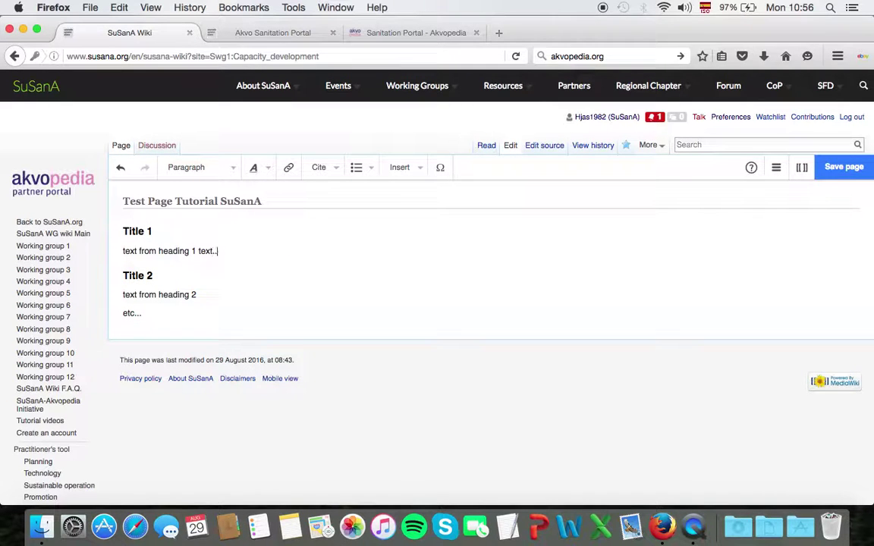
text(.)
- Delete the trailing '2' so the second section reads 'text from heading'
click(208, 295)
key(BackSpace)
key(BackSpace)
click(424, 172)
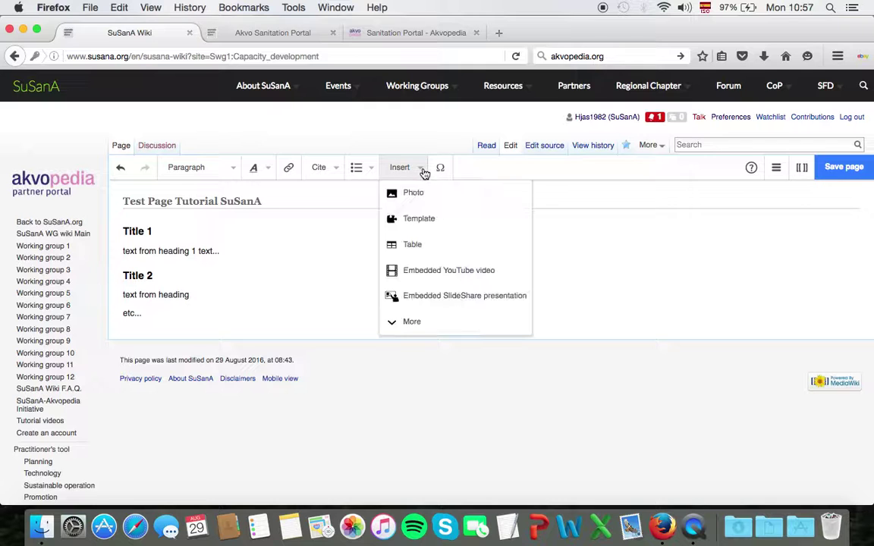
- Choose the Moon picture from the computer as a new image upload
click(413, 191)
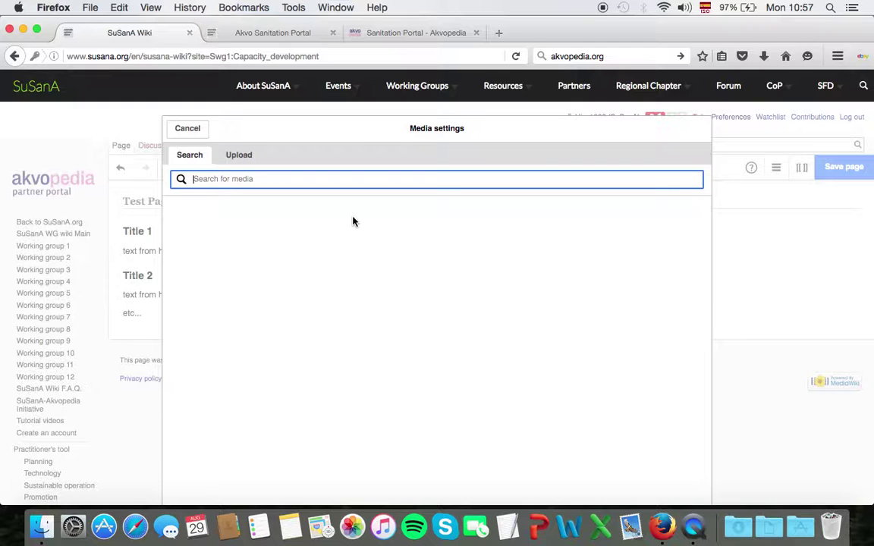
click(239, 158)
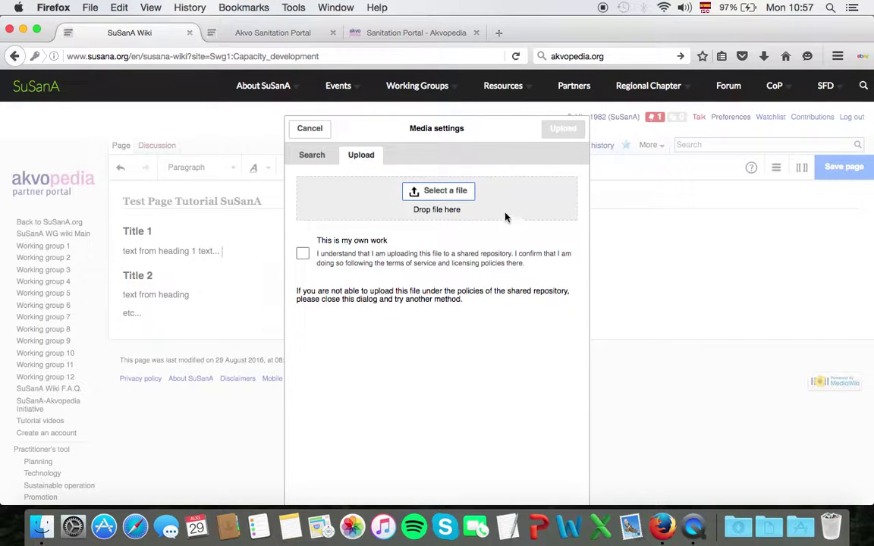
click(455, 199)
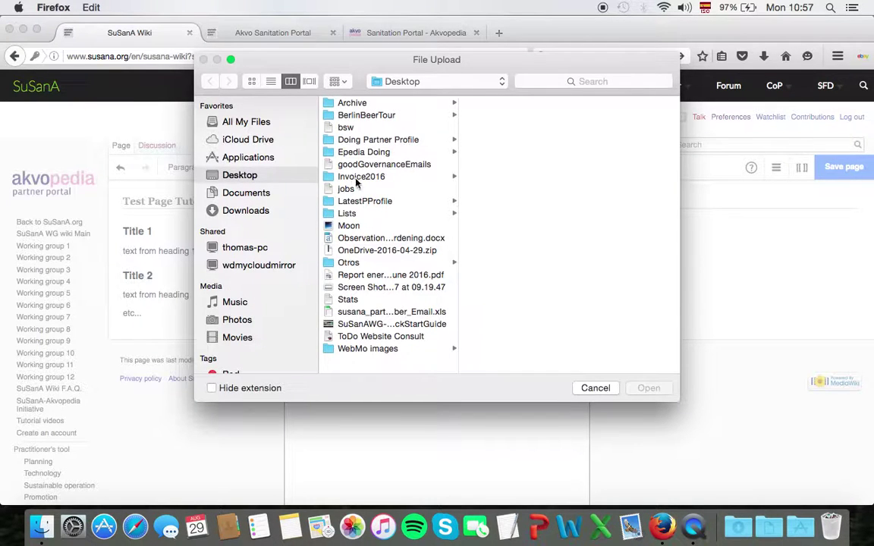
click(347, 225)
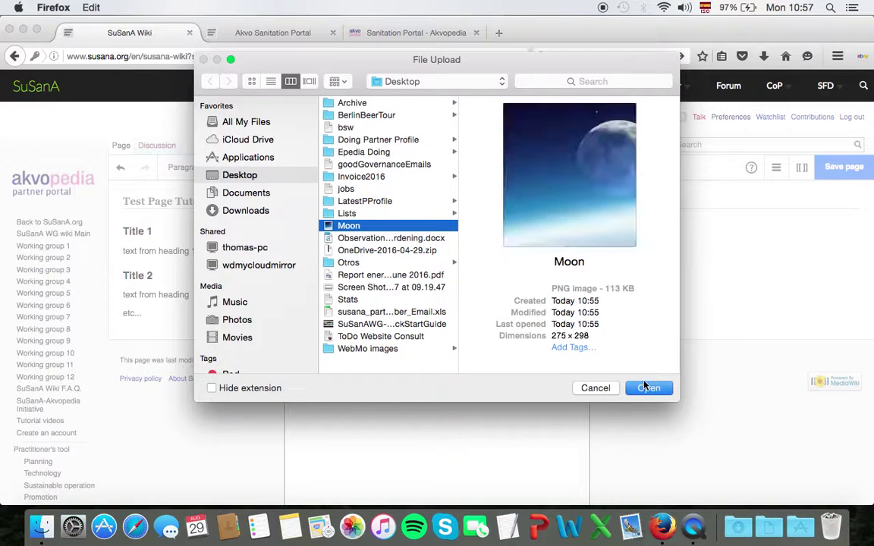
click(648, 387)
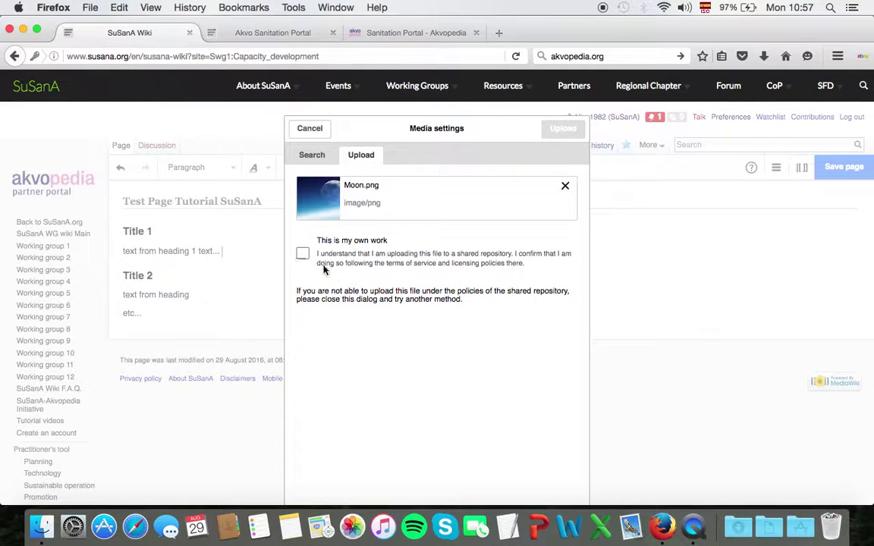
- Mark the Moon image as own work, upload it, and describe it as 'Moon in the space'
click(302, 255)
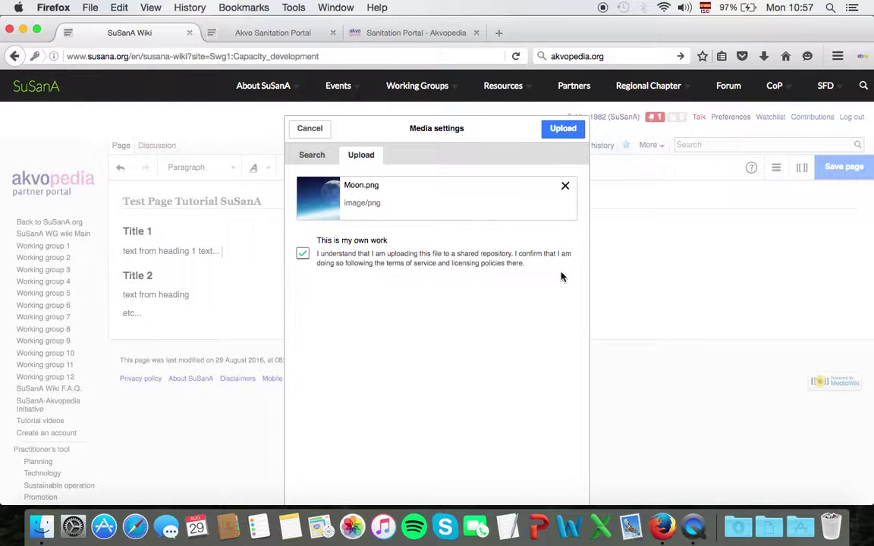
click(554, 128)
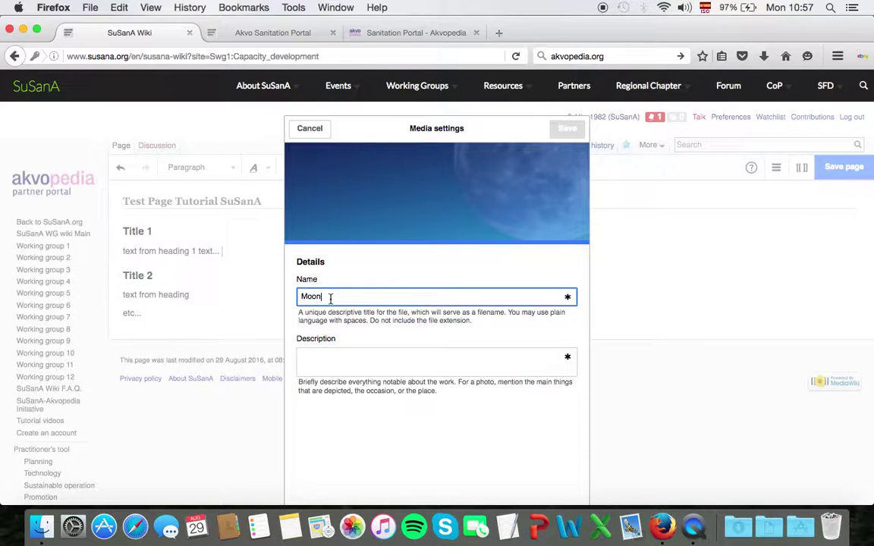
click(333, 358)
text(Moon )
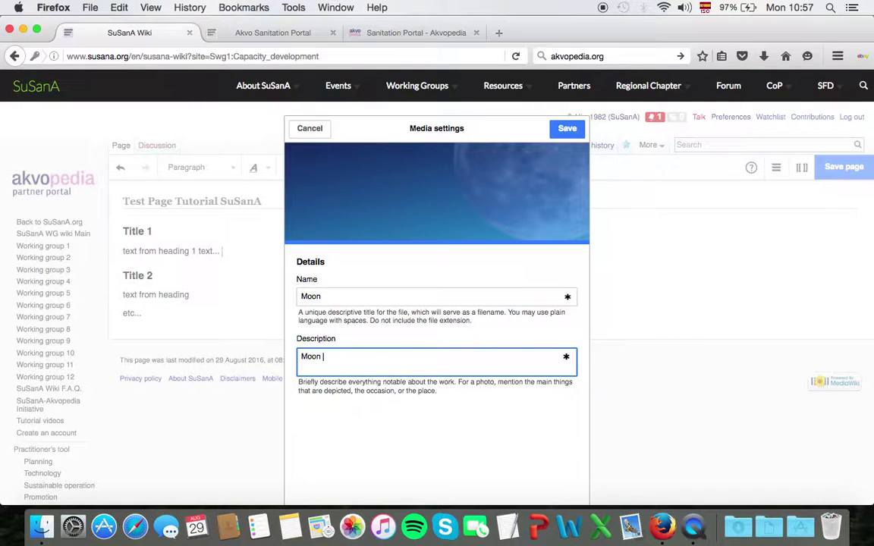
text(in the space)
click(567, 130)
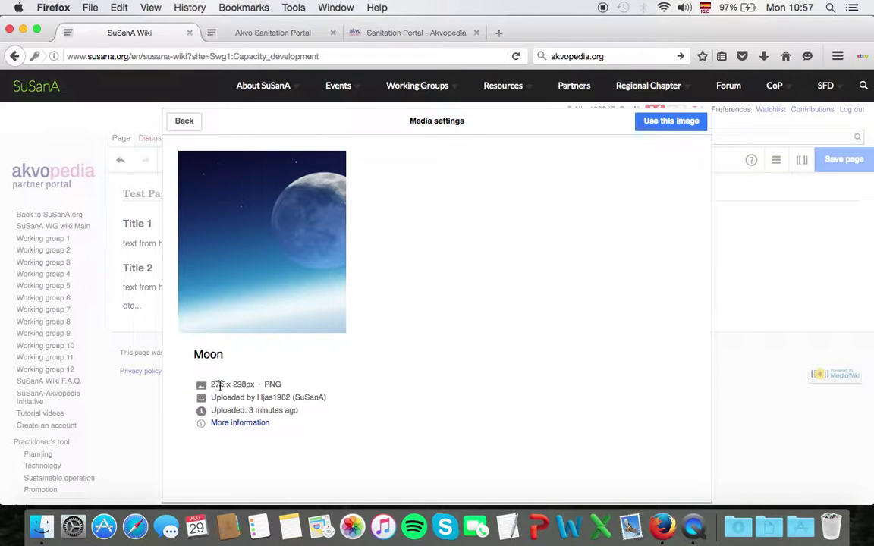
click(221, 385)
double_click(217, 384)
mouse_move(226, 383)
mouse_down()
mouse_move(202, 380)
mouse_move(215, 383)
mouse_up()
- Use the Moon image and caption it 'Moon Tutorial'
click(650, 124)
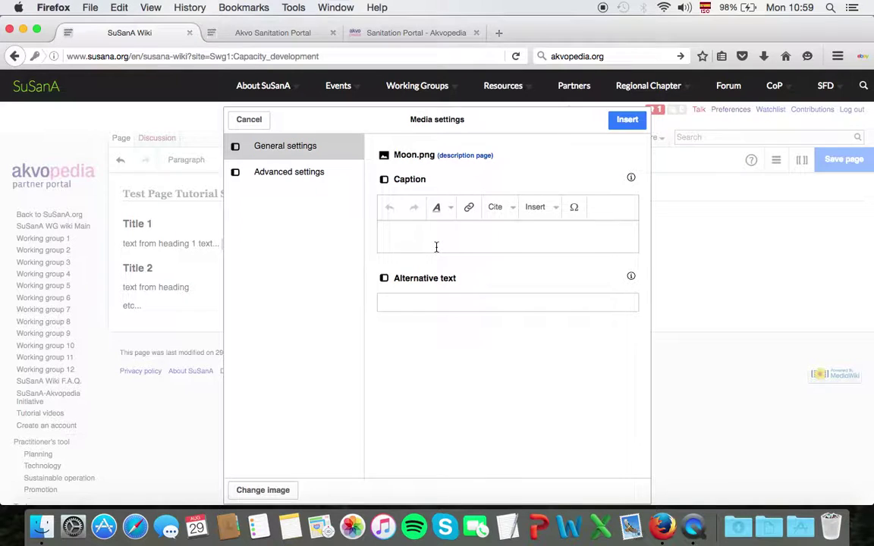
text(Moon Tutorial)
click(481, 345)
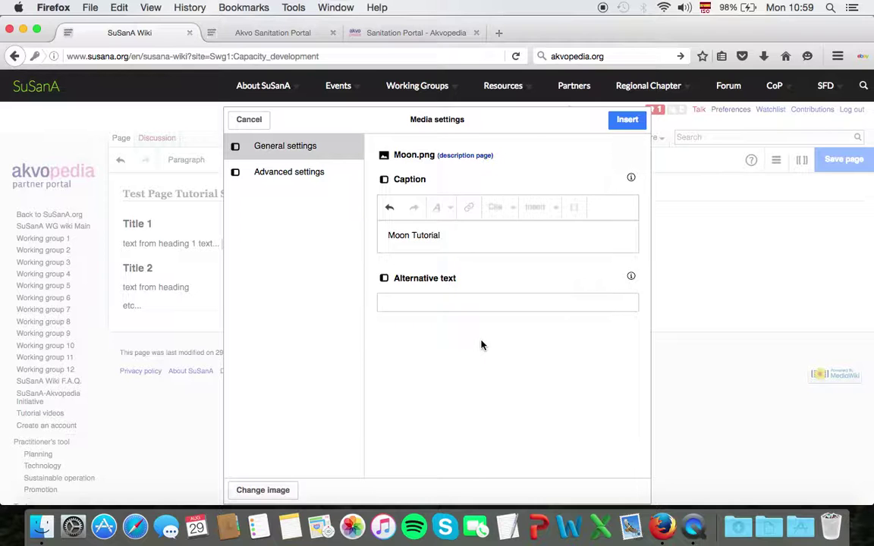
- Keep the Moon image a right-aligned thumbnail, set custom width 200, and insert it
click(305, 174)
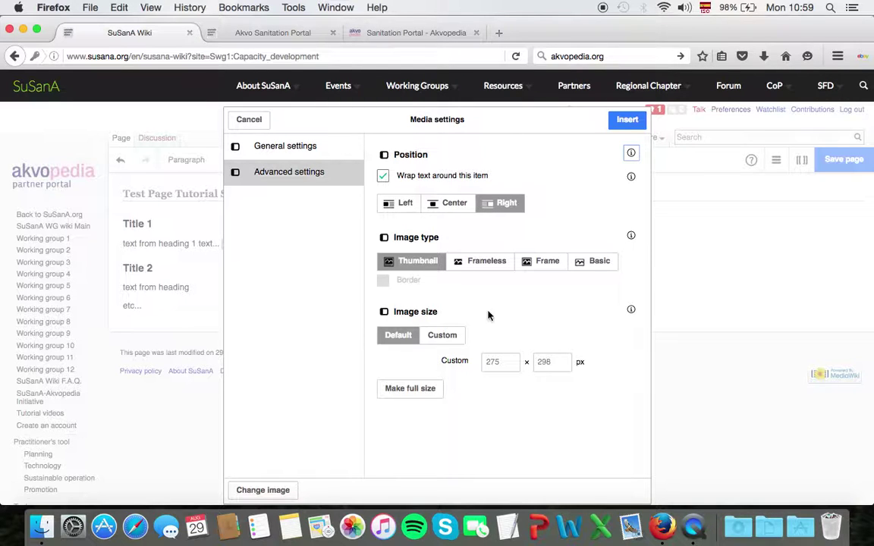
click(507, 361)
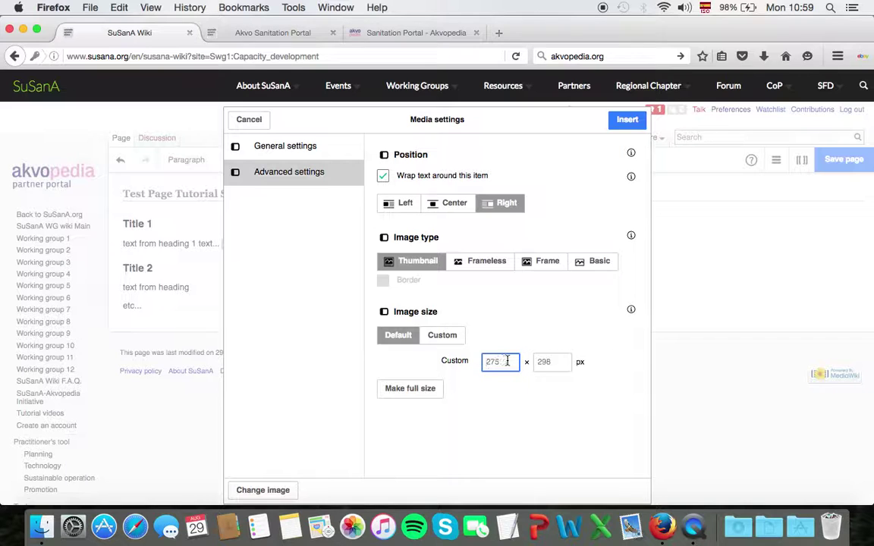
drag(512, 362, 486, 362)
text(200)
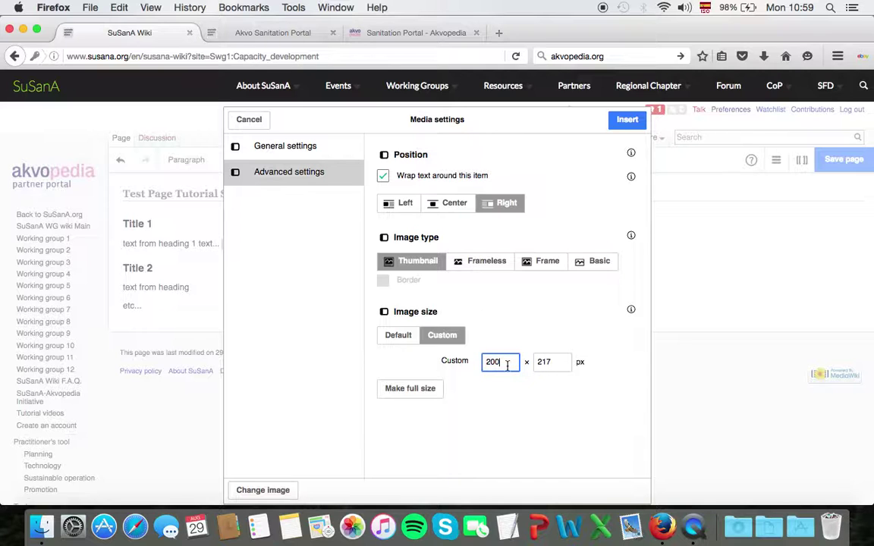
scroll(582, 392, down, 1)
scroll(582, 392, up, 1)
scroll(582, 391, down, 1)
scroll(582, 391, up, 1)
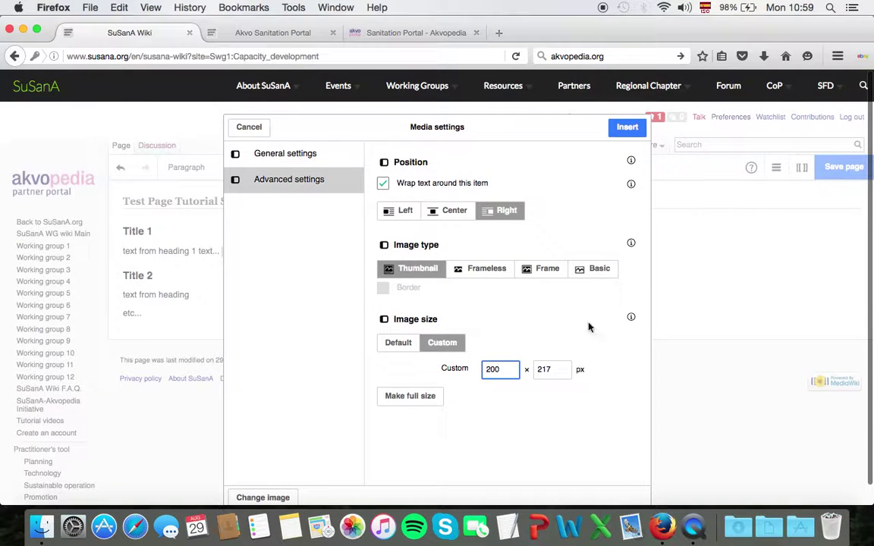
click(626, 127)
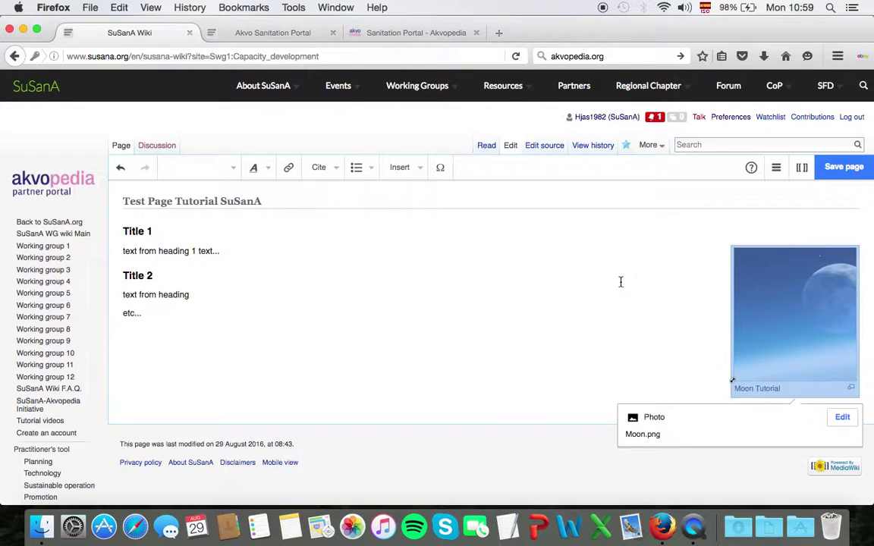
- Save Test Page Tutorial SuSanA with the right-side 'Moon Tutorial' thumbnail
click(620, 281)
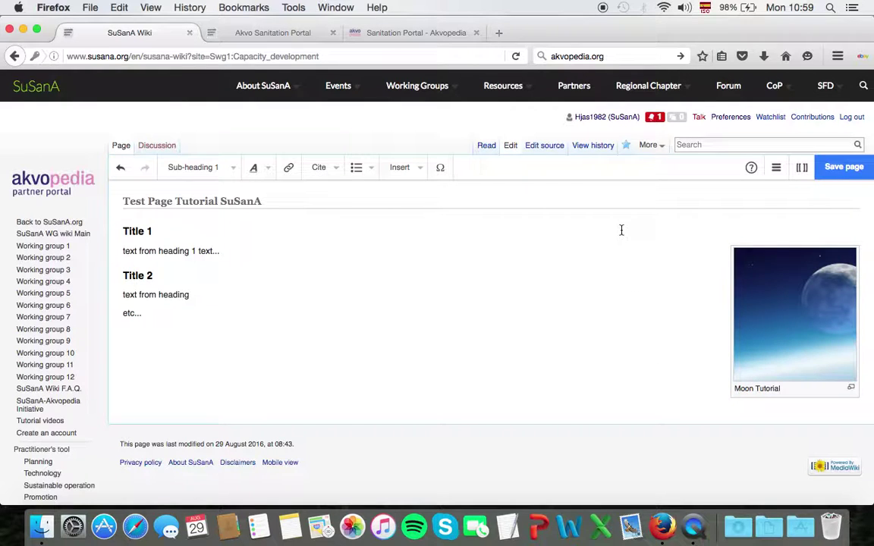
click(838, 172)
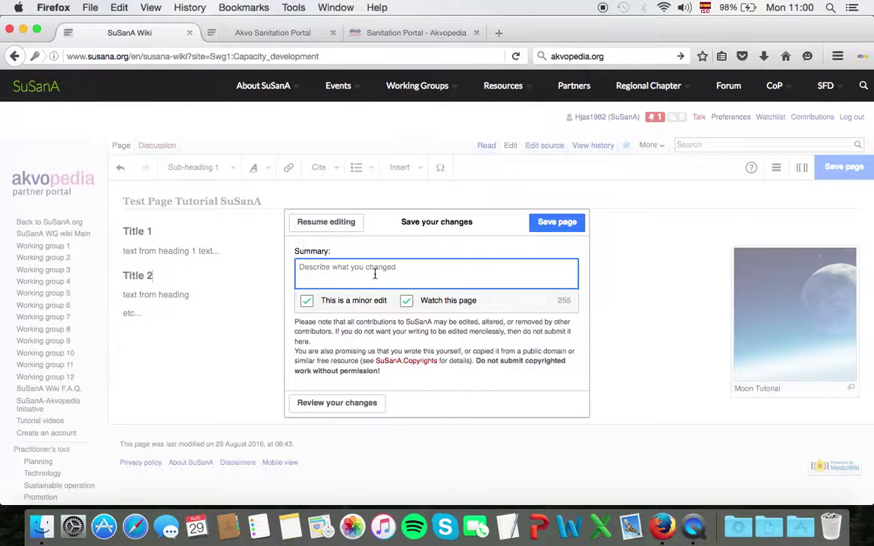
click(551, 224)
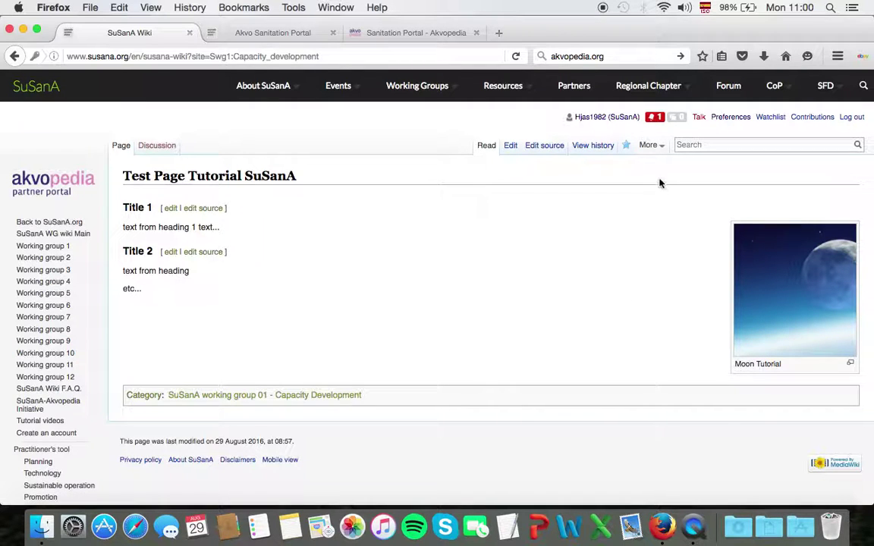
- Enter the wiki's contact e-mail address in the search box and highlight it
click(711, 143)
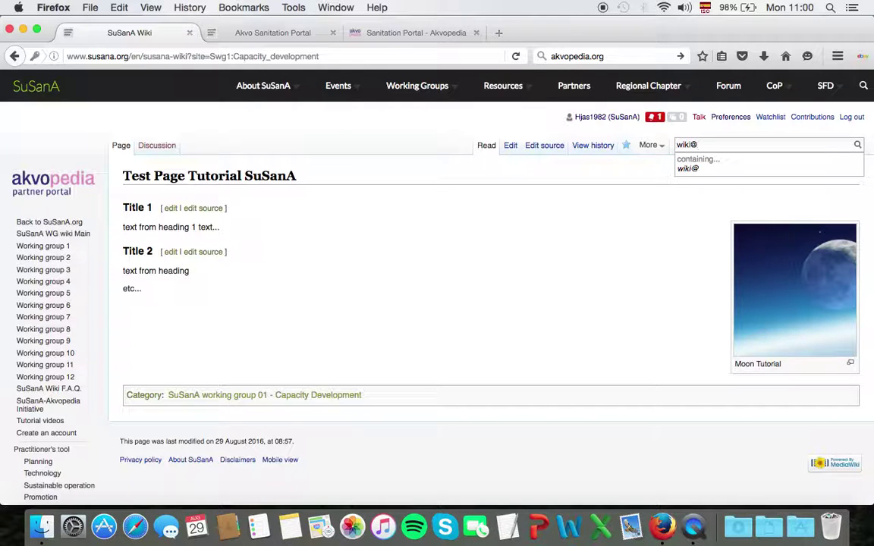
drag(744, 138, 671, 141)
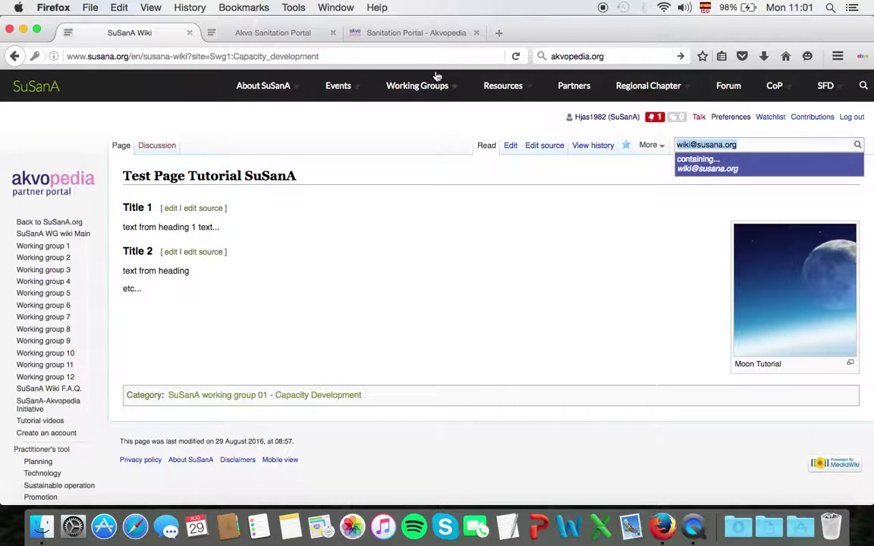
- View the Akvopedia and SuSanA Sanitation Portal tabs, then return to Test Page Tutorial SuSanA
click(395, 33)
scroll(459, 285, up, 5)
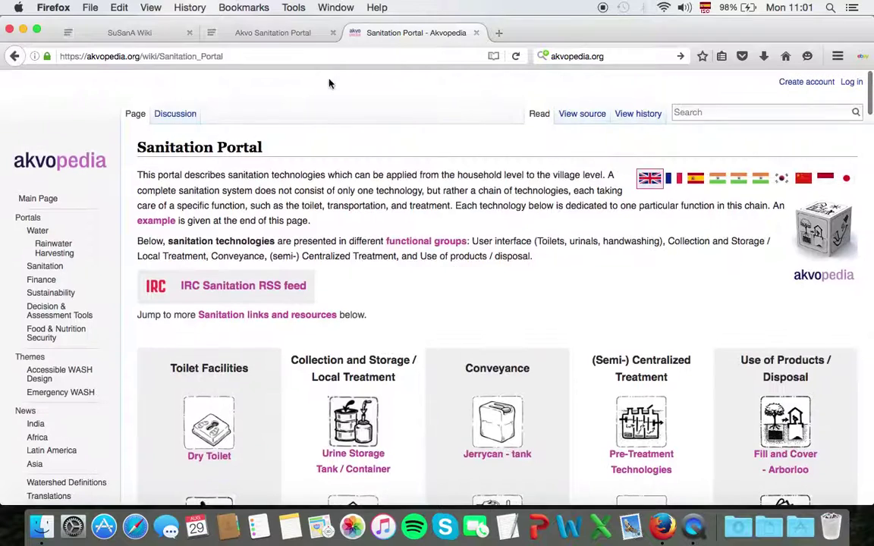
click(278, 34)
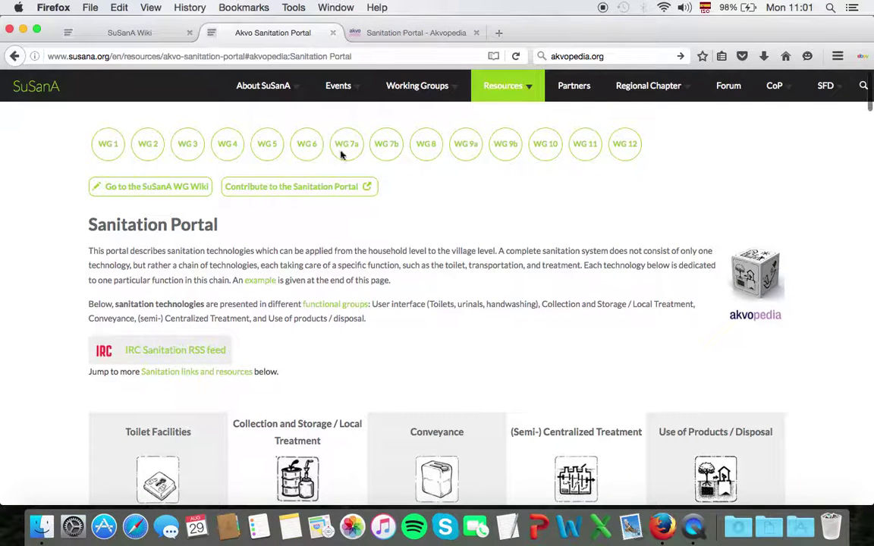
click(127, 43)
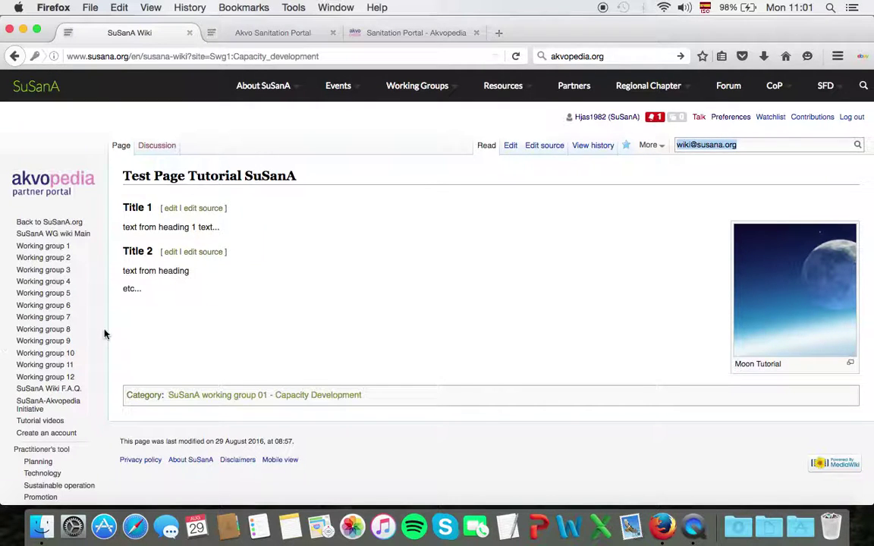
scroll(95, 326, down, 2)
- Open the Tutorial videos page and scroll through its YouTube links, guides and embedded videos
click(45, 360)
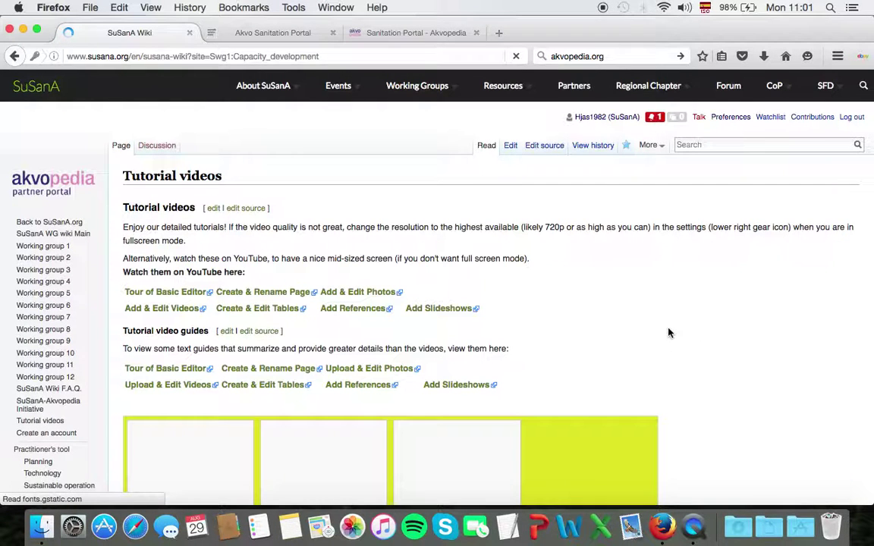
scroll(690, 330, down, 5)
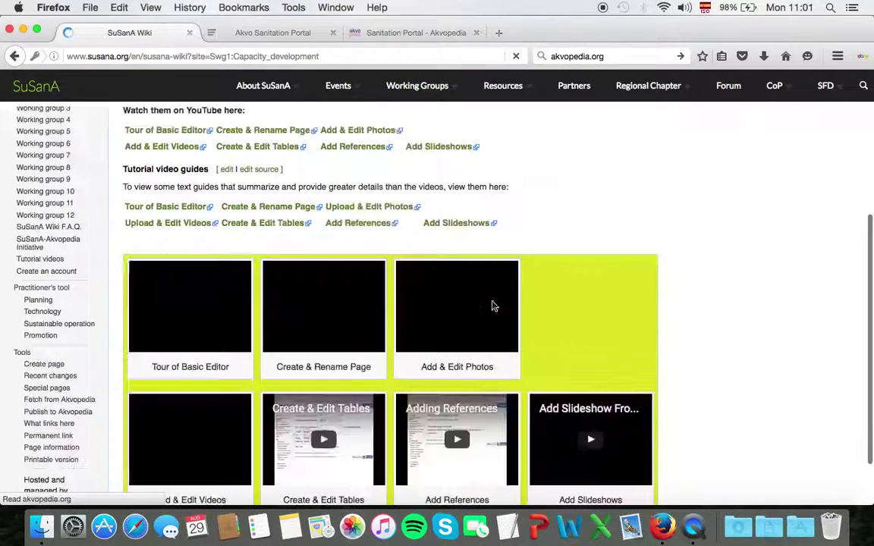
scroll(361, 366, down, 2)
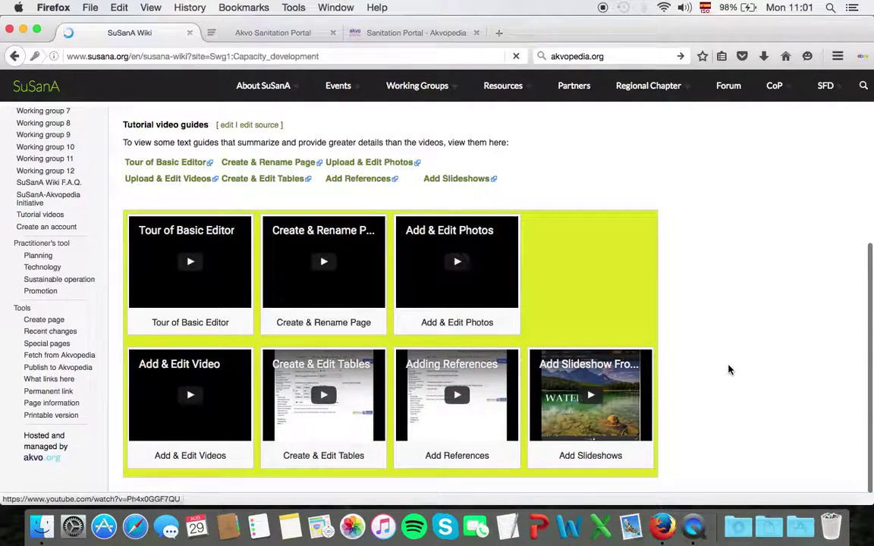
scroll(728, 364, up, 5)
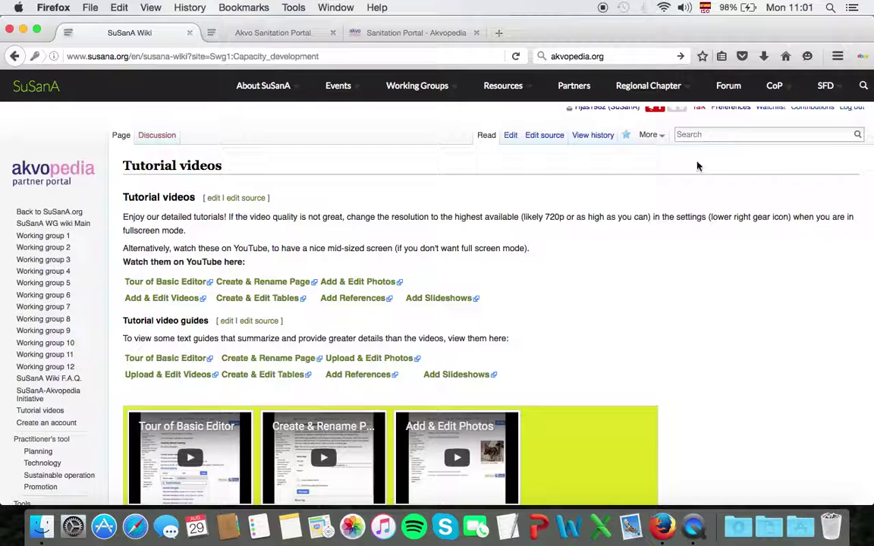
scroll(713, 205, up, 1)
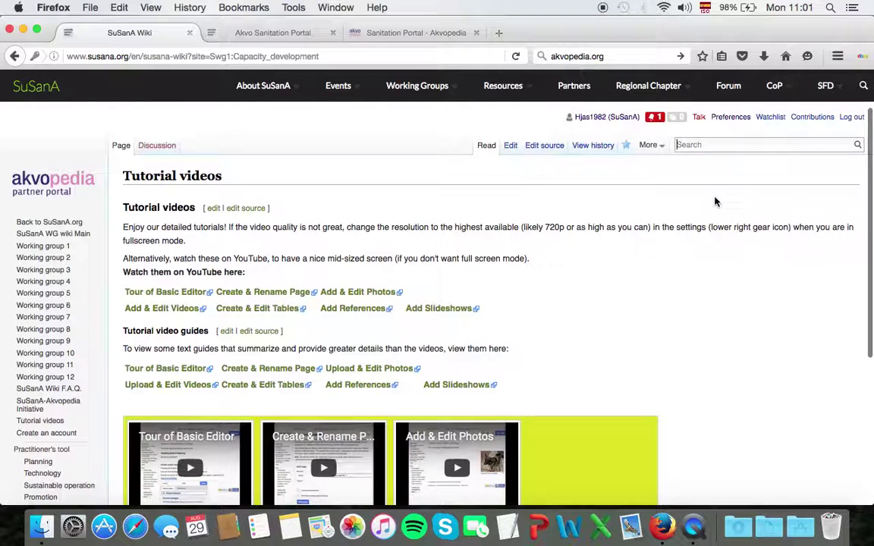